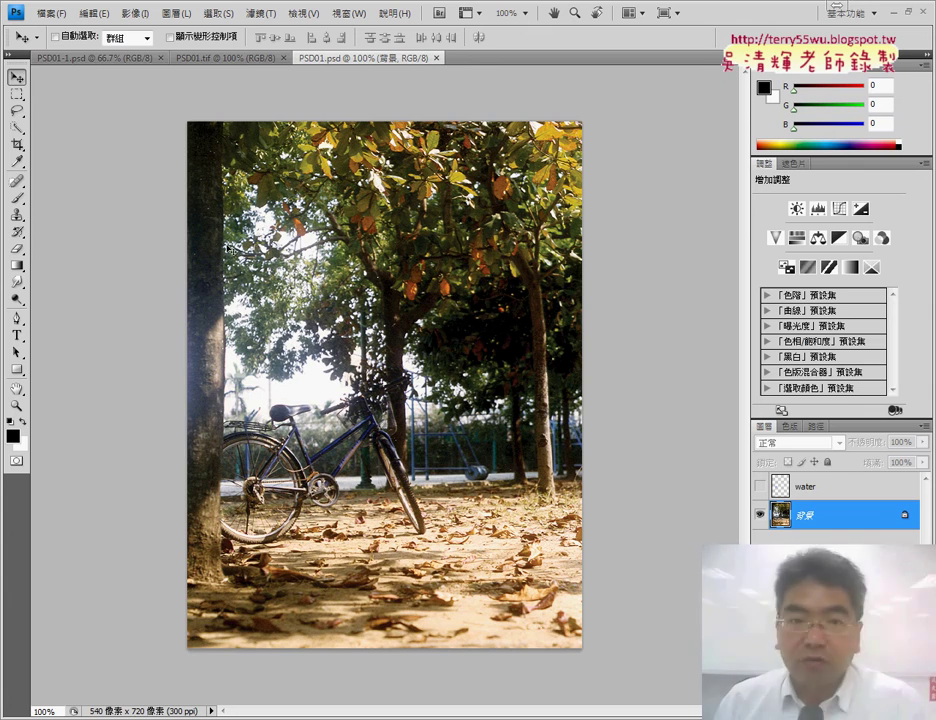
Step: View PSD01-1.psd and the PSD01.tif reference, and re-dock the PSD01.tif tab at the end
{"action": "left_click", "coordinate": [95, 57]}
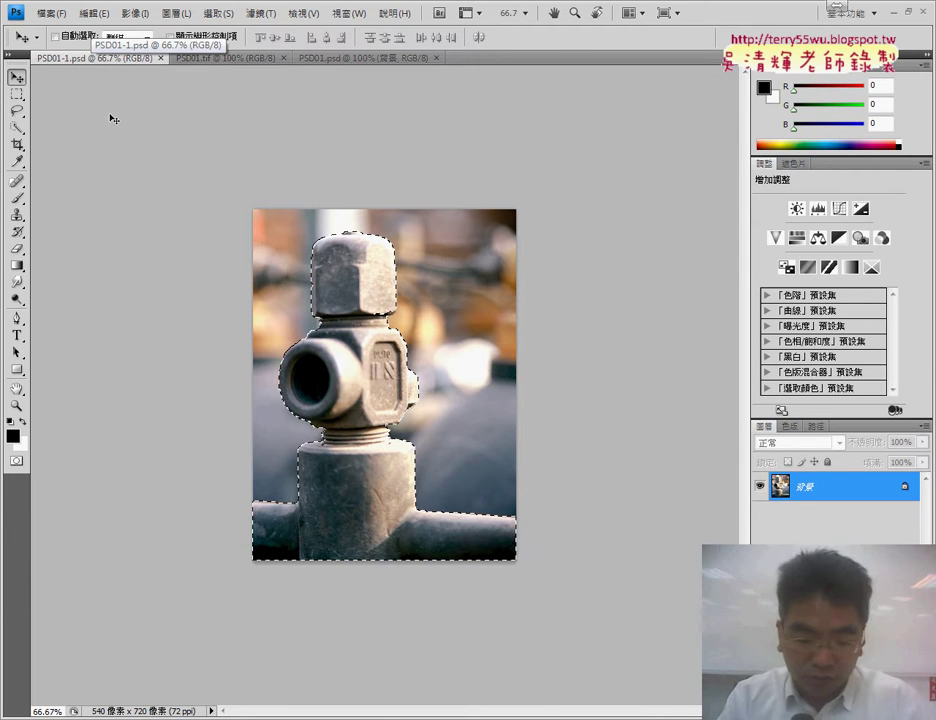
{"action": "left_click", "coordinate": [228, 58]}
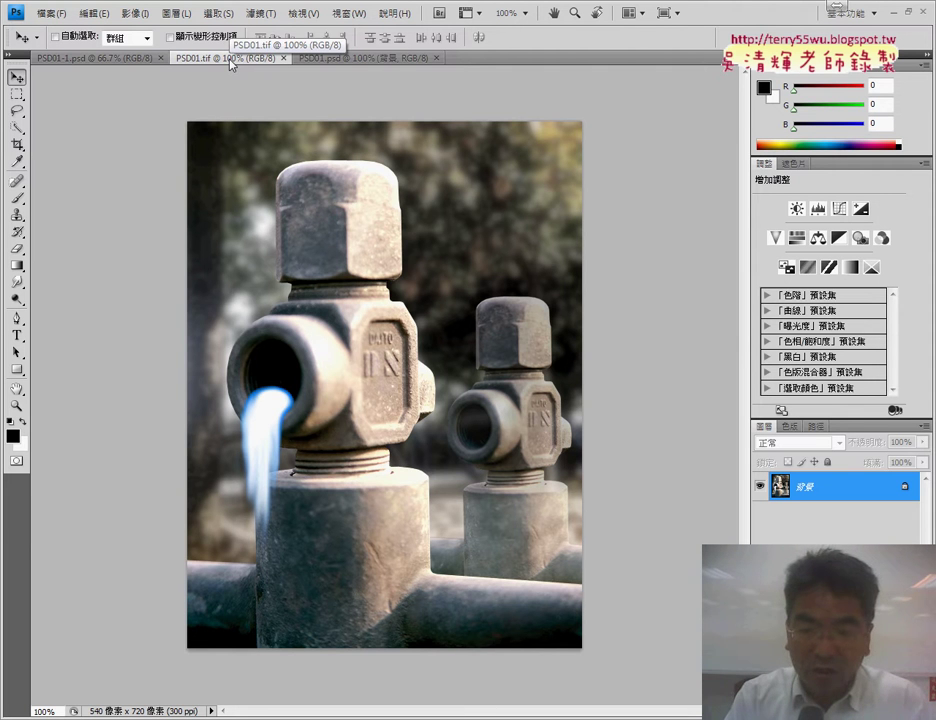
{"action": "mouse_move", "coordinate": [231, 63]}
{"action": "left_mouse_down"}
{"action": "mouse_move", "coordinate": [427, 70]}
{"action": "mouse_move", "coordinate": [209, 62]}
{"action": "mouse_move", "coordinate": [351, 60]}
{"action": "left_mouse_up"}
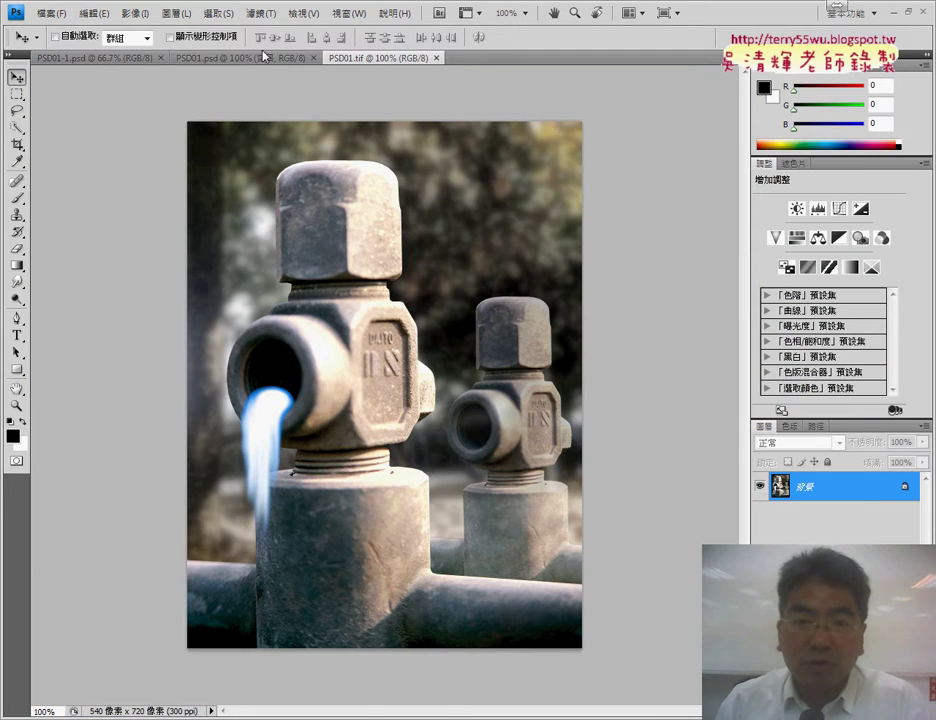
{"action": "left_click", "coordinate": [259, 62]}
Step: Paste the valve into PSD01.psd as a new layer and shift it downward
{"action": "key", "text": "ctrl+v"}
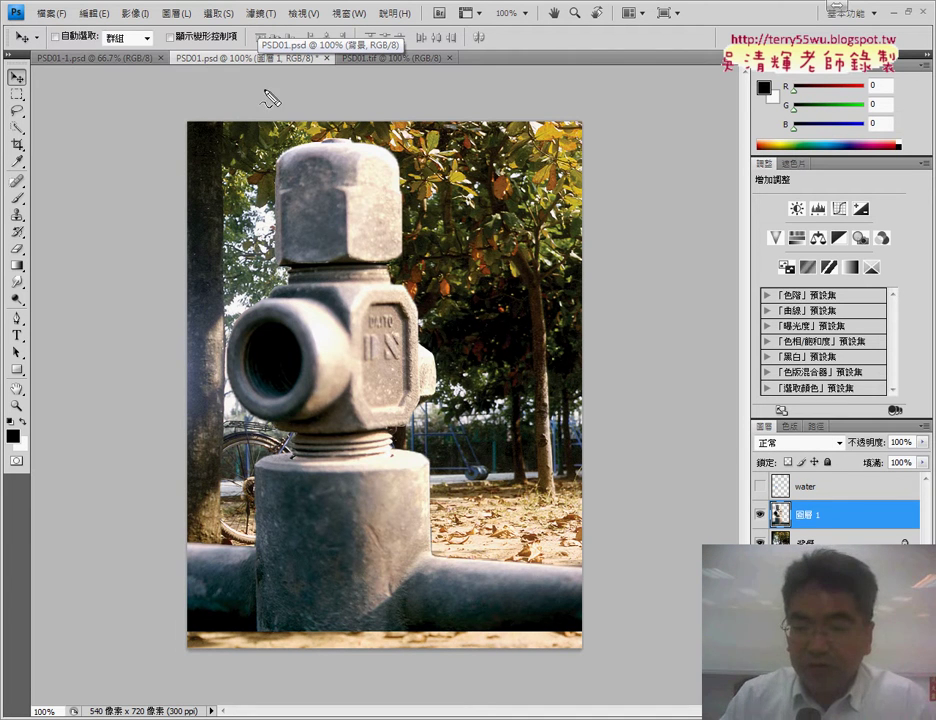
{"action": "left_click_drag", "start_coordinate": [760, 505], "coordinate": [812, 530]}
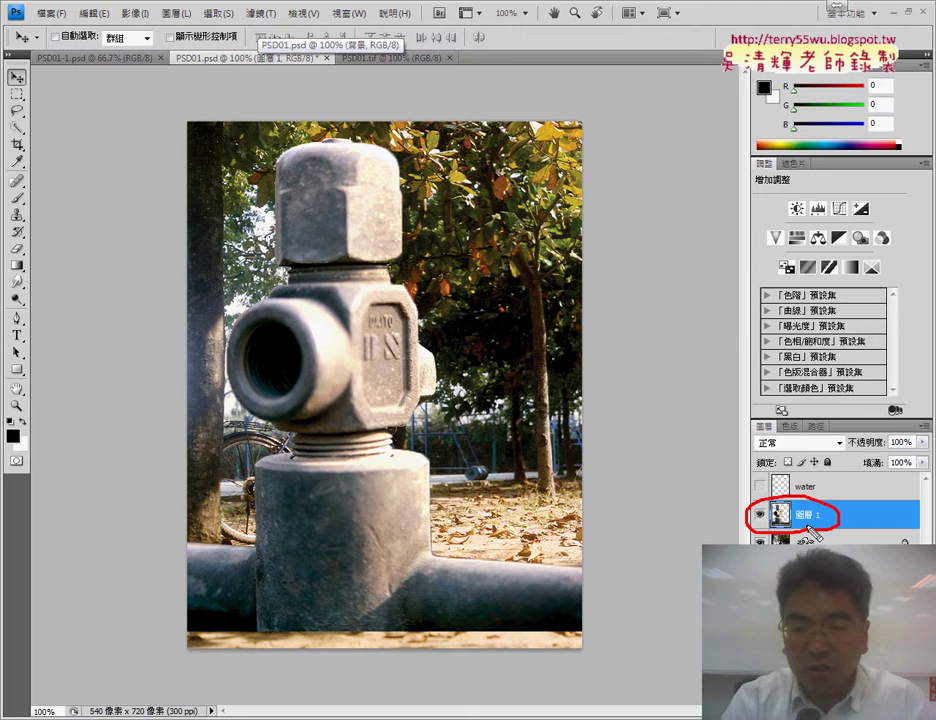
{"action": "key", "text": "Escape"}
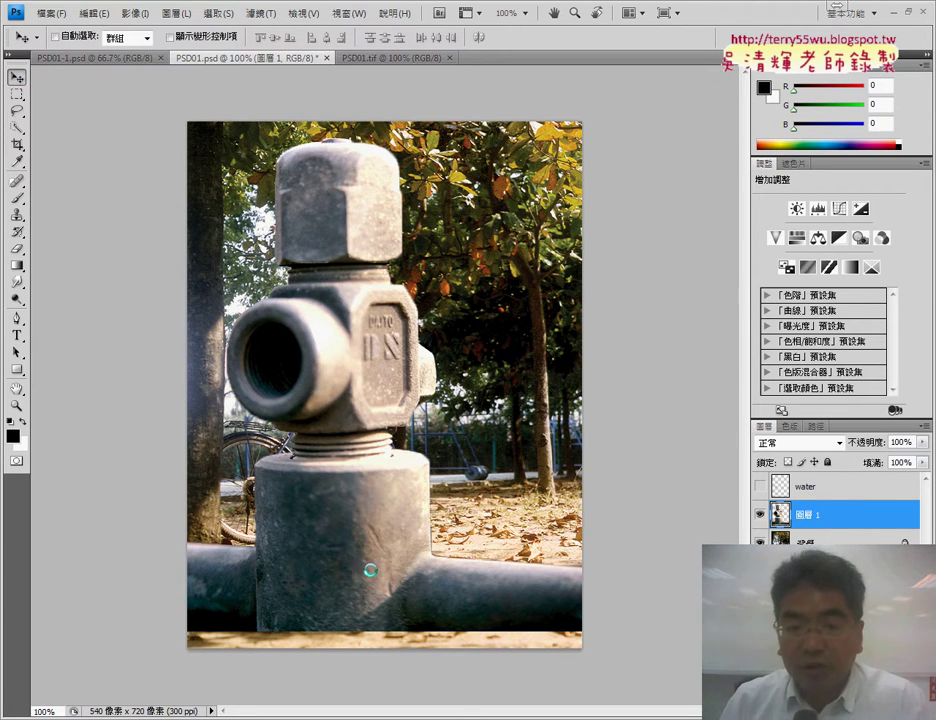
{"action": "left_click_drag", "start_coordinate": [395, 582], "coordinate": [392, 612]}
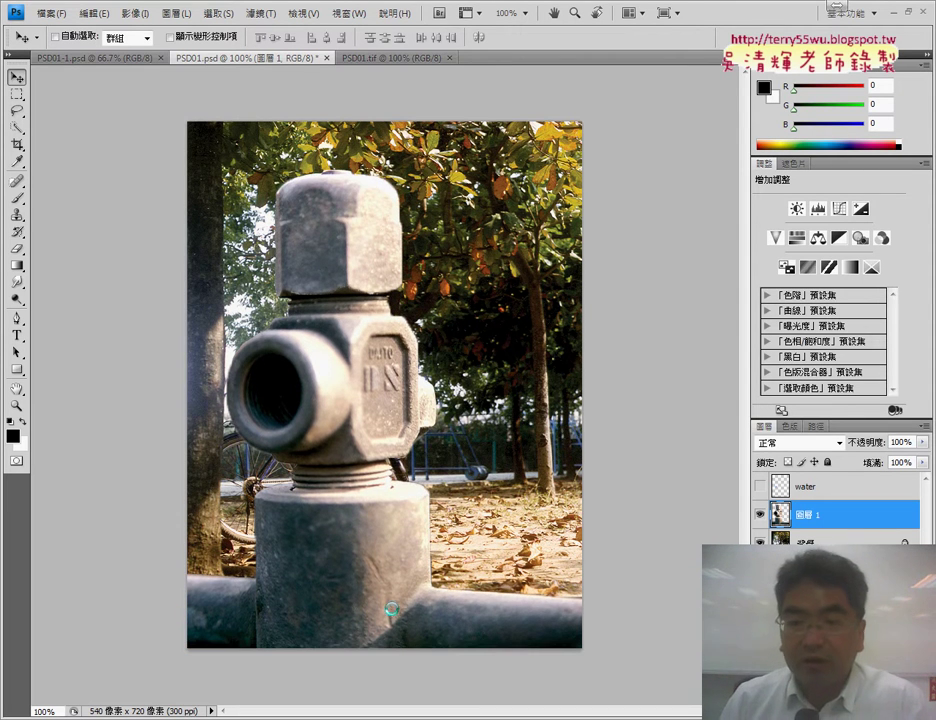
Step: Toggle the valve, background and water layers' visibility, ending with all three shown
{"action": "left_click", "coordinate": [759, 517]}
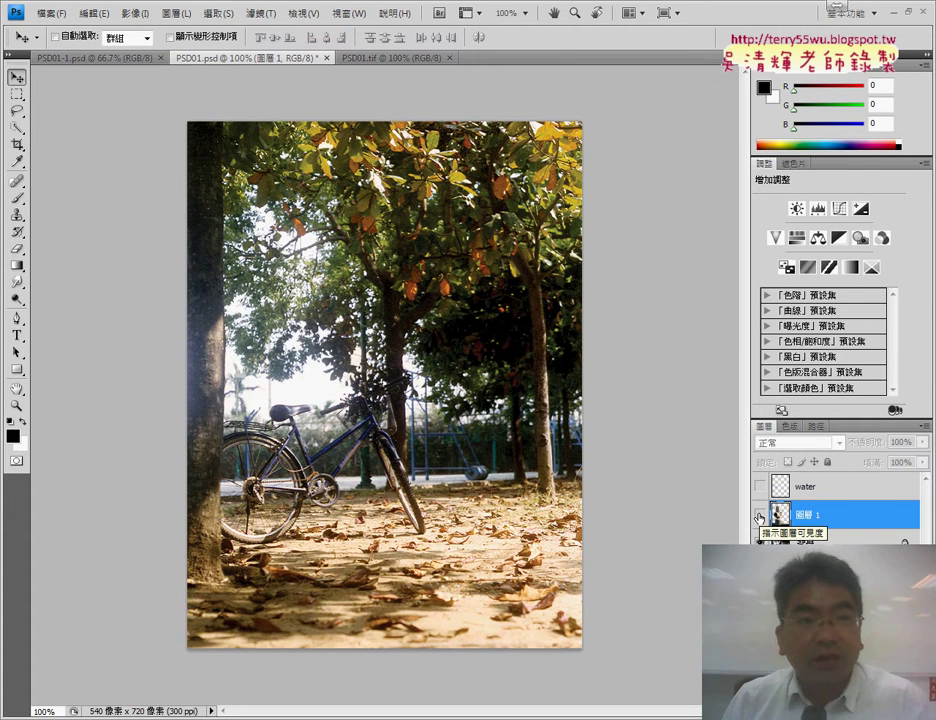
{"action": "left_click", "coordinate": [759, 517]}
{"action": "left_click", "coordinate": [760, 537]}
{"action": "left_click", "coordinate": [759, 517]}
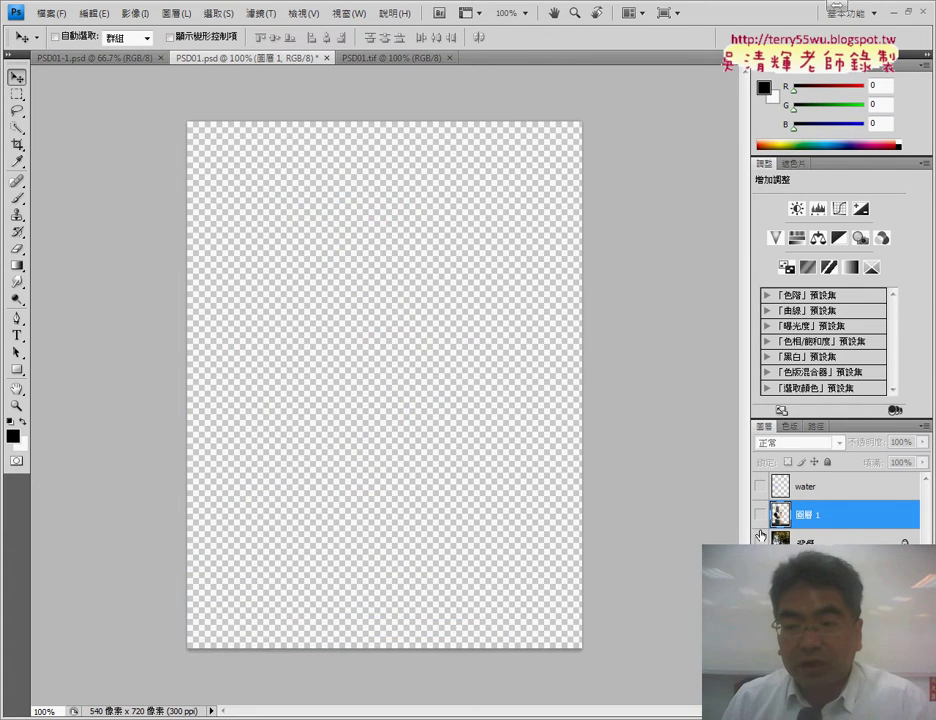
{"action": "left_click", "coordinate": [760, 539]}
{"action": "left_click", "coordinate": [759, 516]}
{"action": "left_click", "coordinate": [759, 486]}
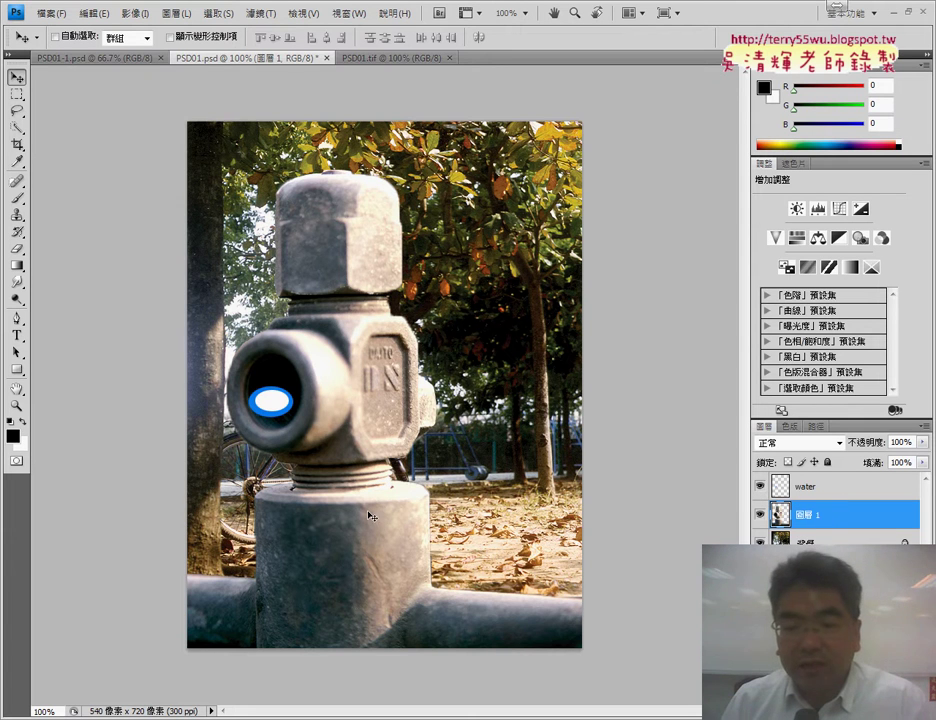
Step: Nudge the valve up onto the water oval, check the reference, then hide 圖層 1
{"action": "left_click_drag", "start_coordinate": [367, 525], "coordinate": [368, 513]}
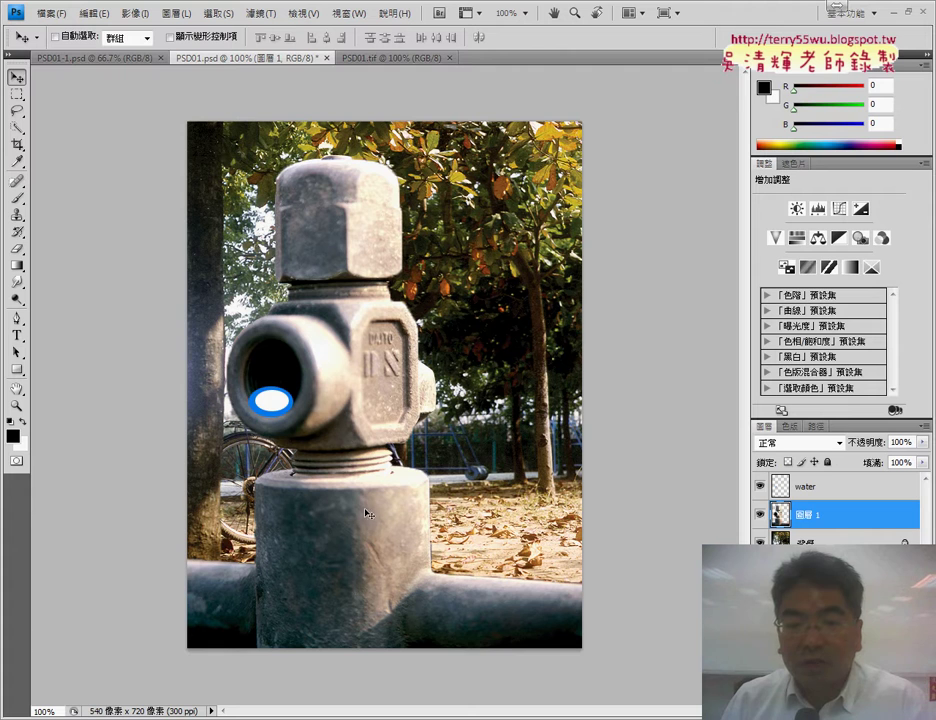
{"action": "left_click", "coordinate": [375, 57]}
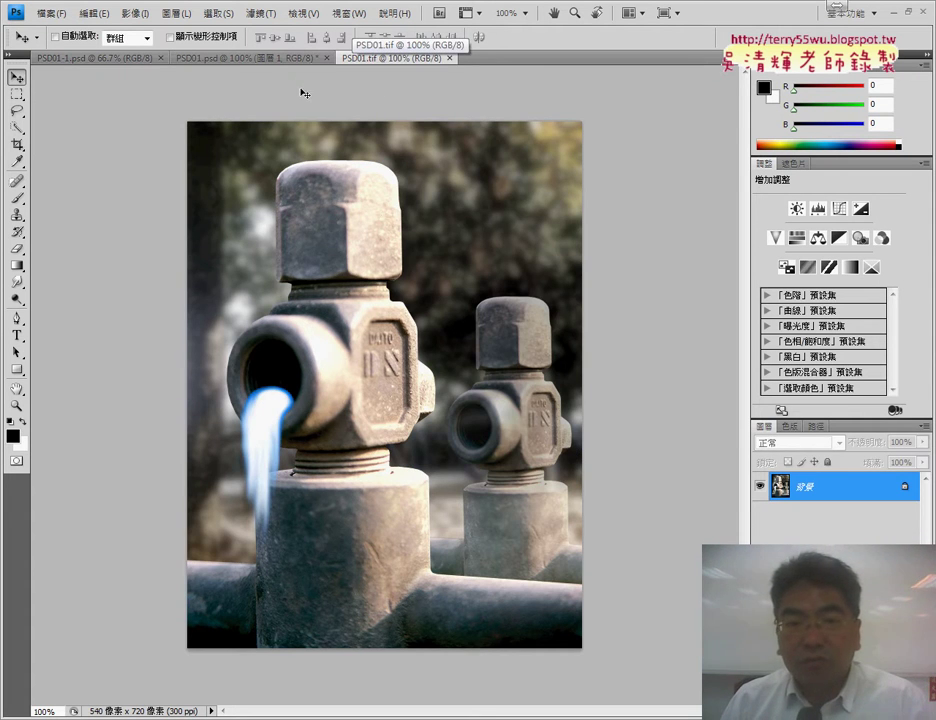
{"action": "left_click", "coordinate": [229, 59]}
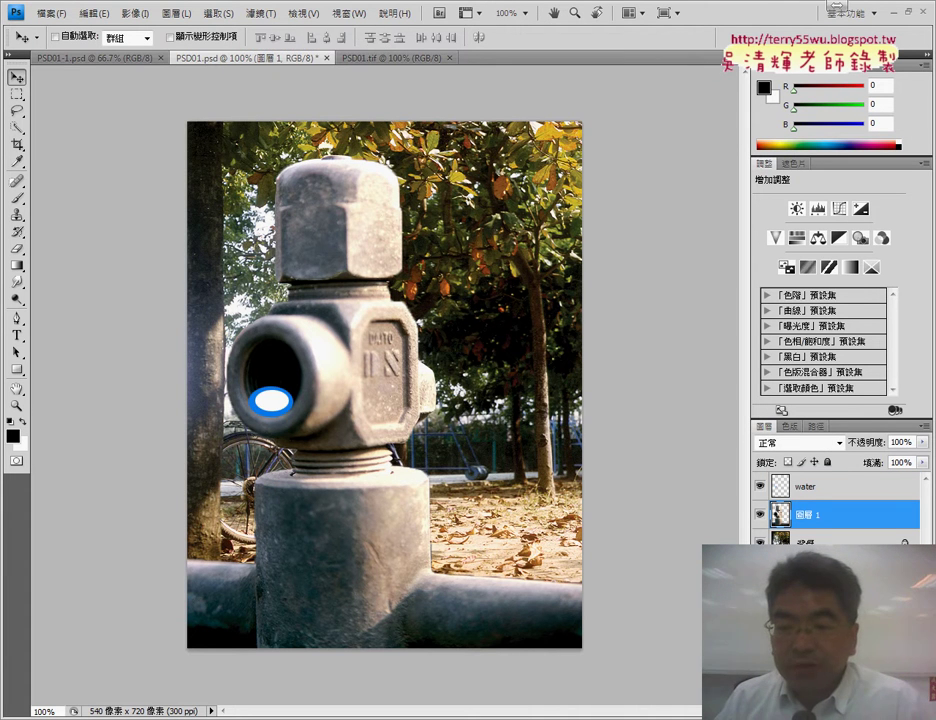
{"action": "left_click", "coordinate": [760, 514]}
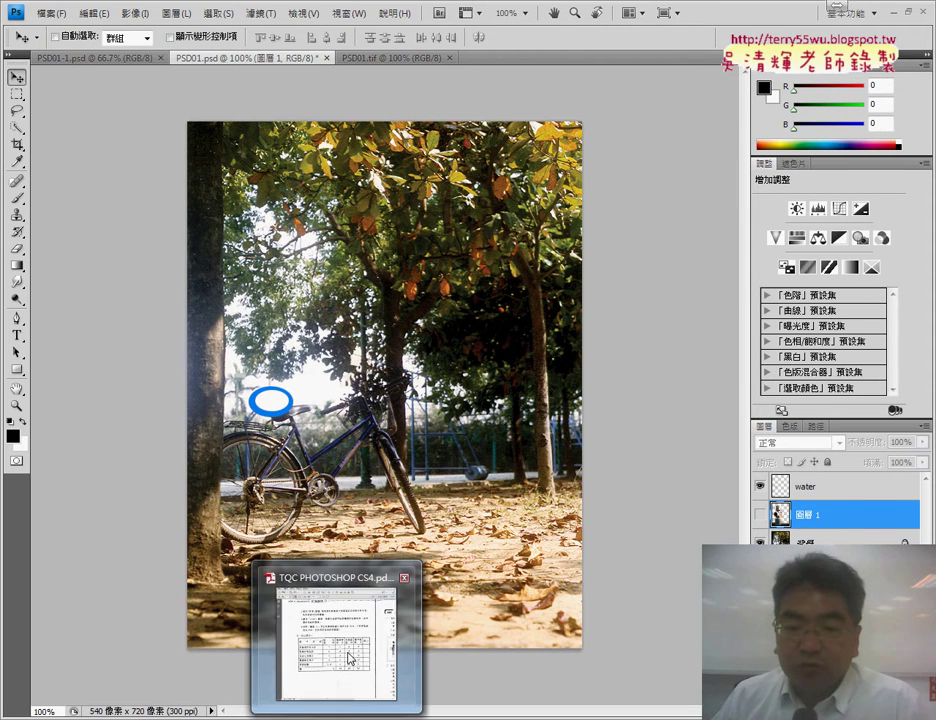
{"action": "left_click", "coordinate": [351, 654]}
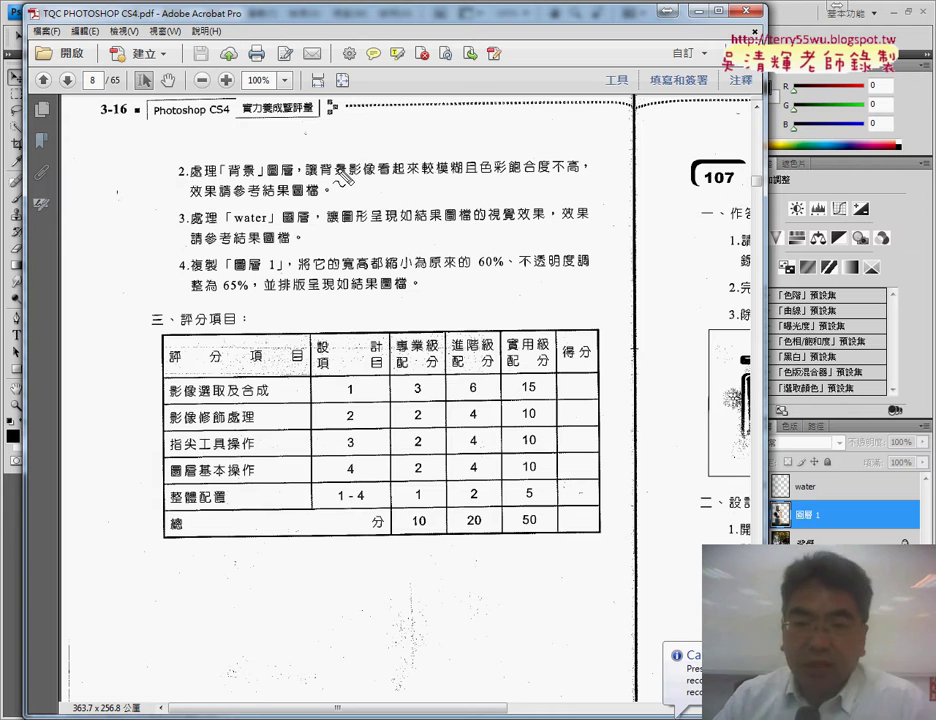
{"action": "left_click_drag", "start_coordinate": [428, 181], "coordinate": [462, 181]}
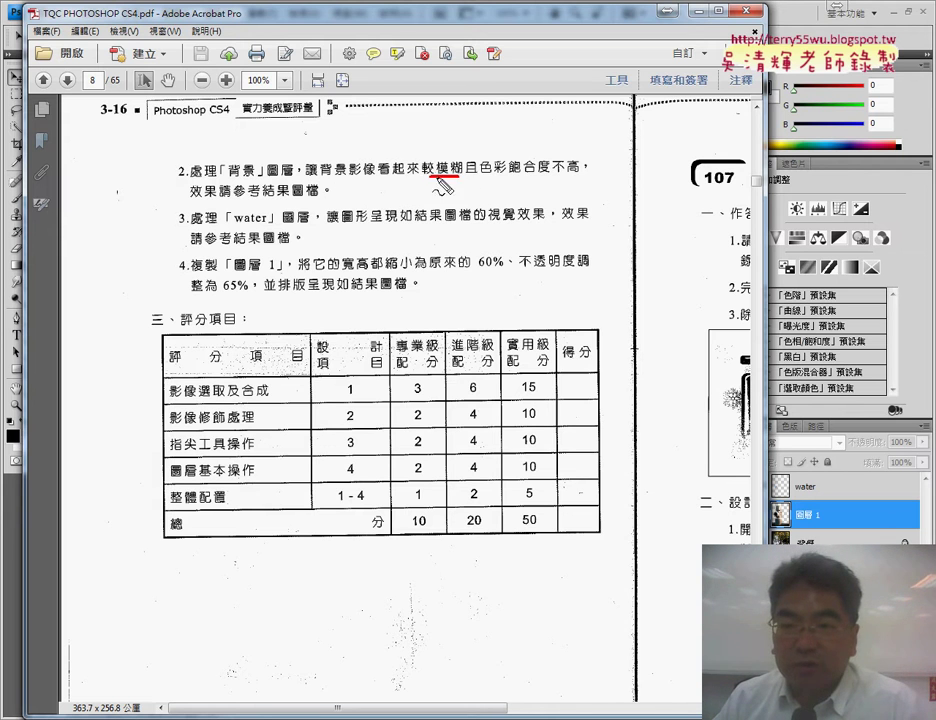
{"action": "left_click_drag", "start_coordinate": [483, 178], "coordinate": [536, 178]}
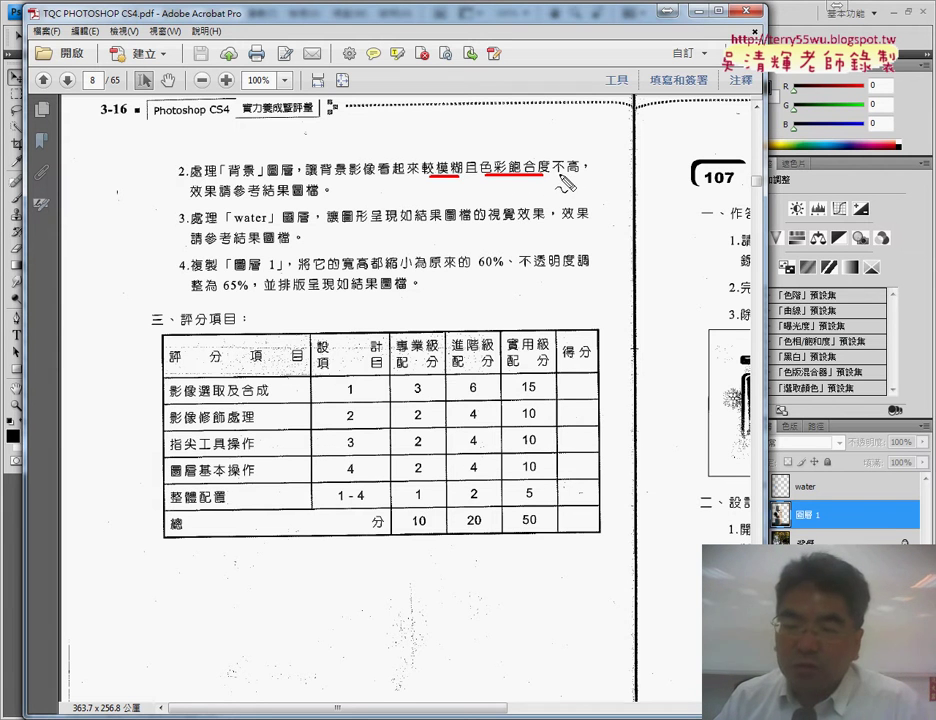
{"action": "left_click_drag", "start_coordinate": [556, 178], "coordinate": [579, 184]}
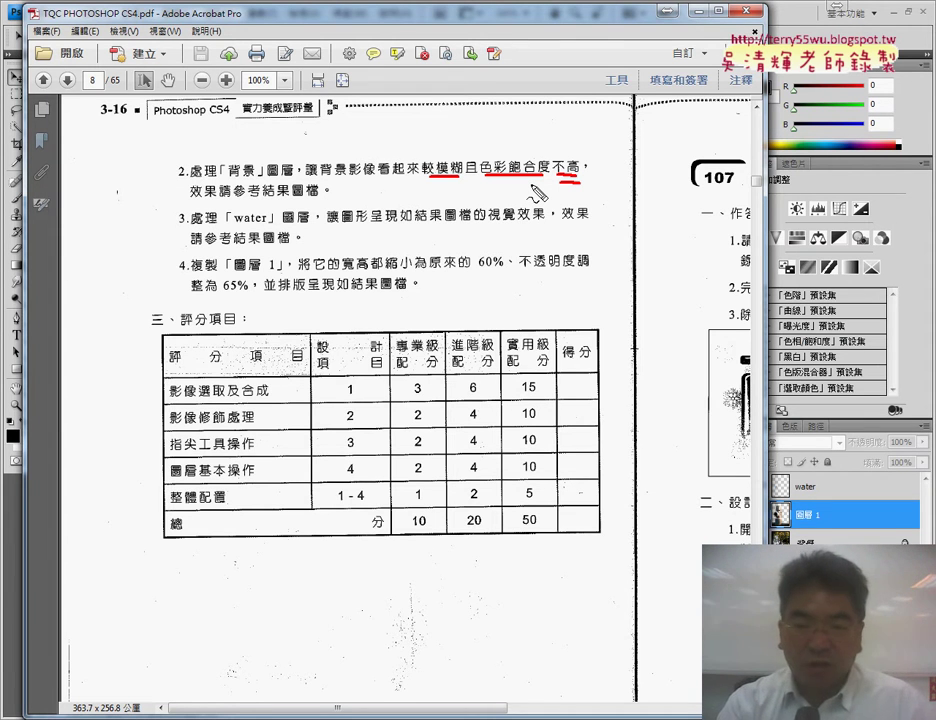
{"action": "key", "text": "Escape"}
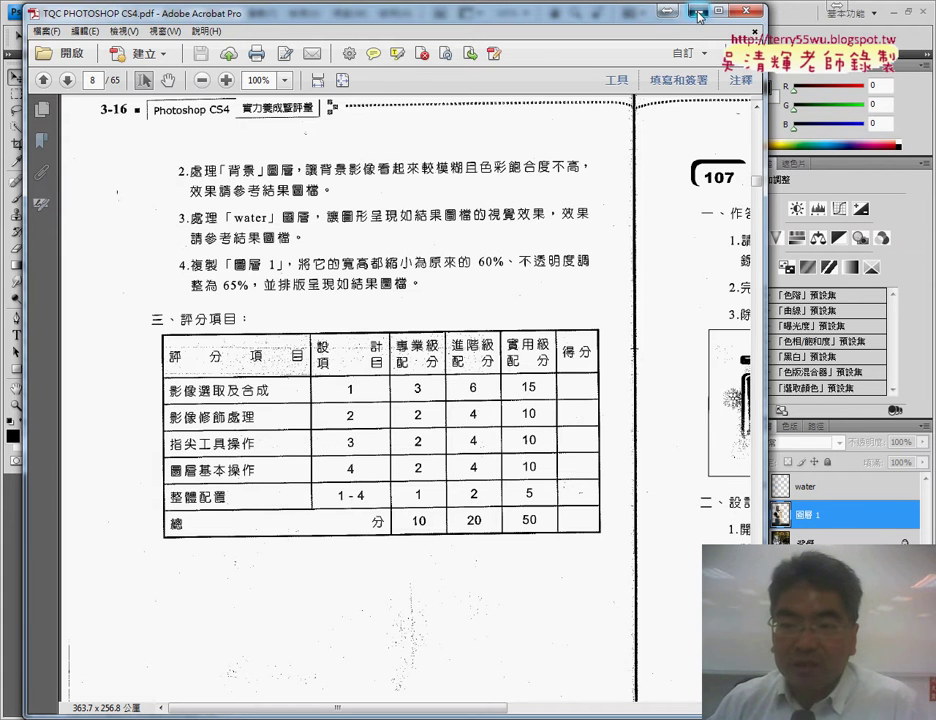
{"action": "left_click", "coordinate": [667, 11]}
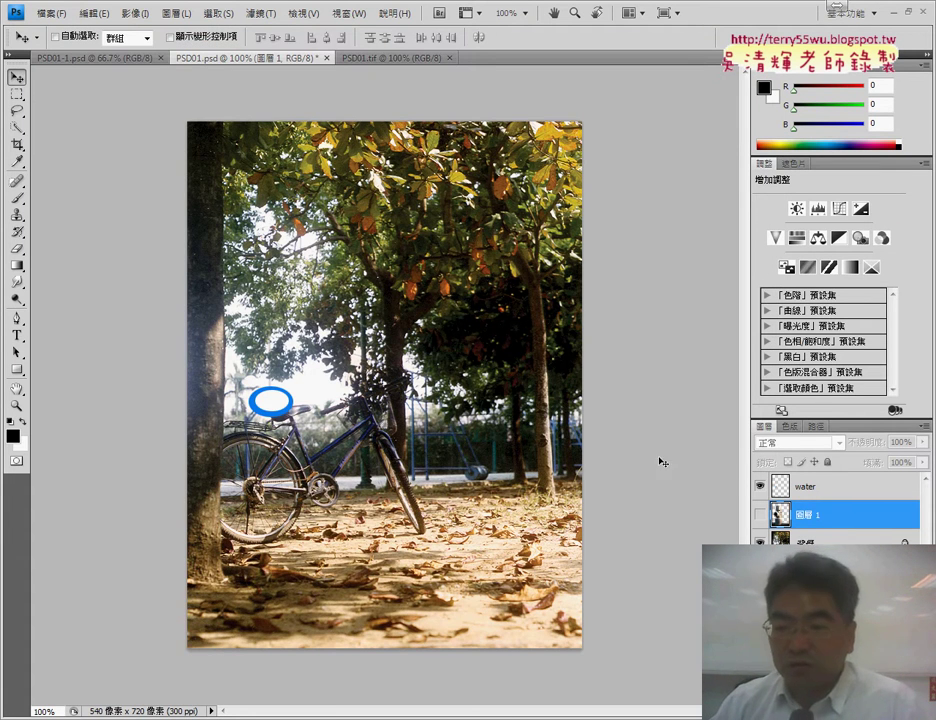
Step: Hide the water layer and select the 背景 background layer for filtering
{"action": "left_click", "coordinate": [760, 486]}
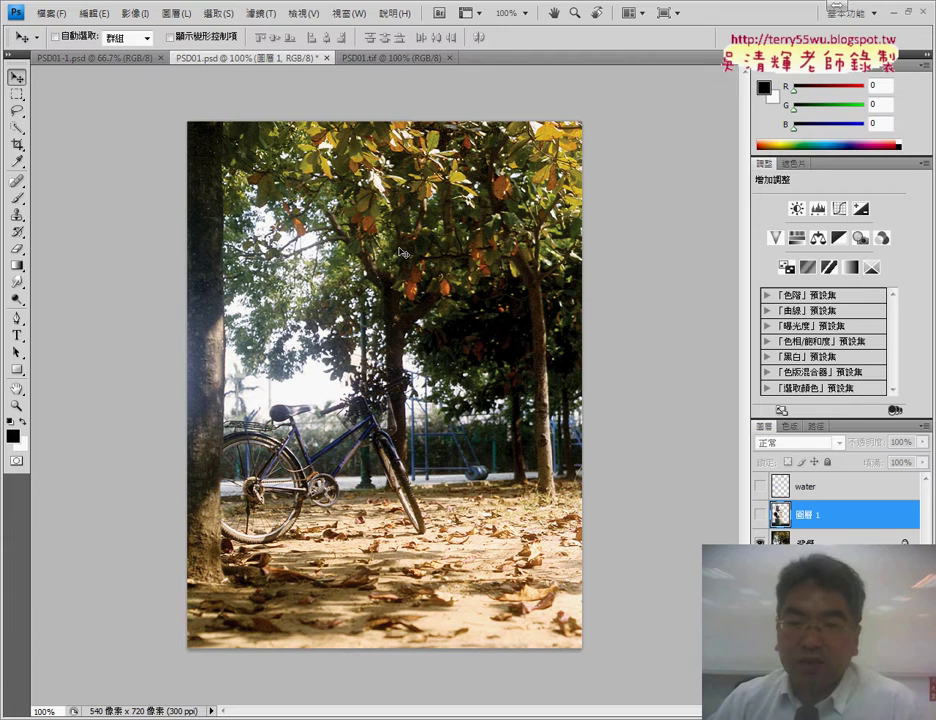
{"action": "left_click", "coordinate": [261, 13]}
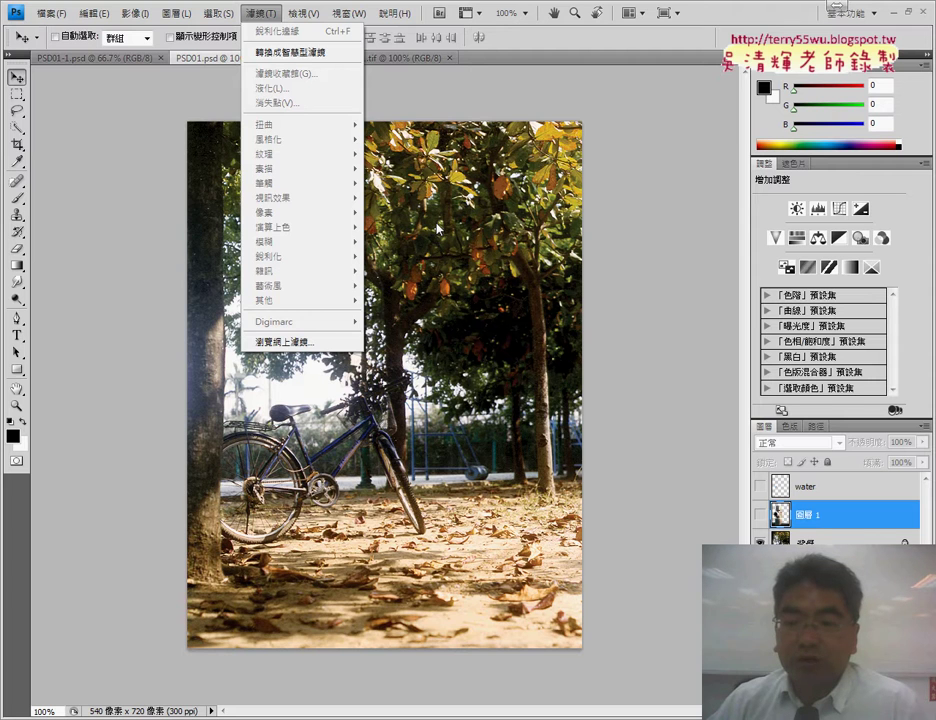
{"action": "left_click", "coordinate": [420, 97]}
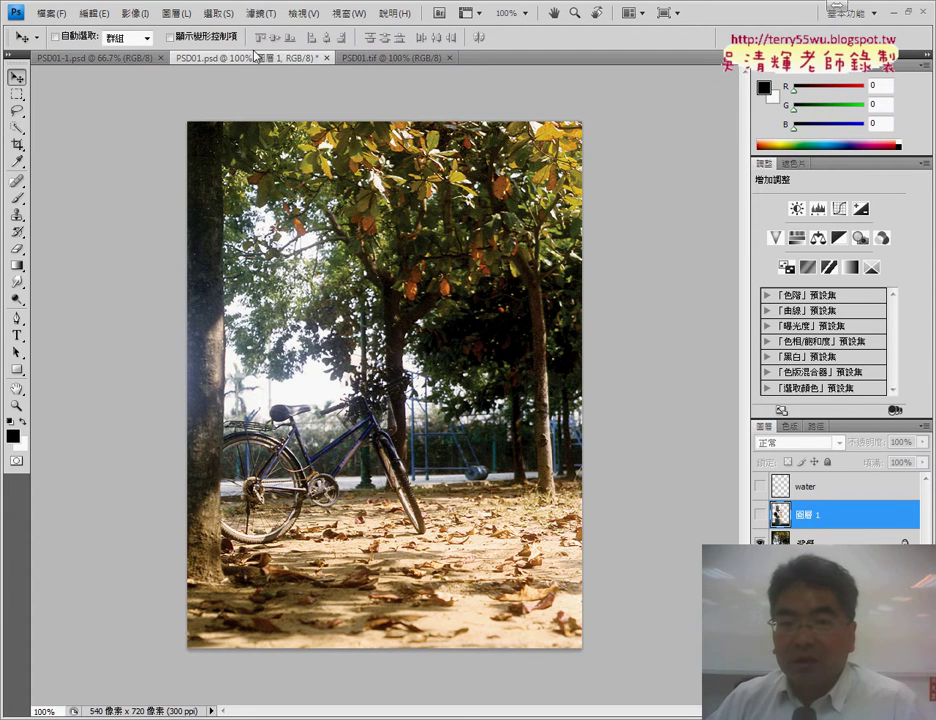
{"action": "left_click", "coordinate": [261, 13]}
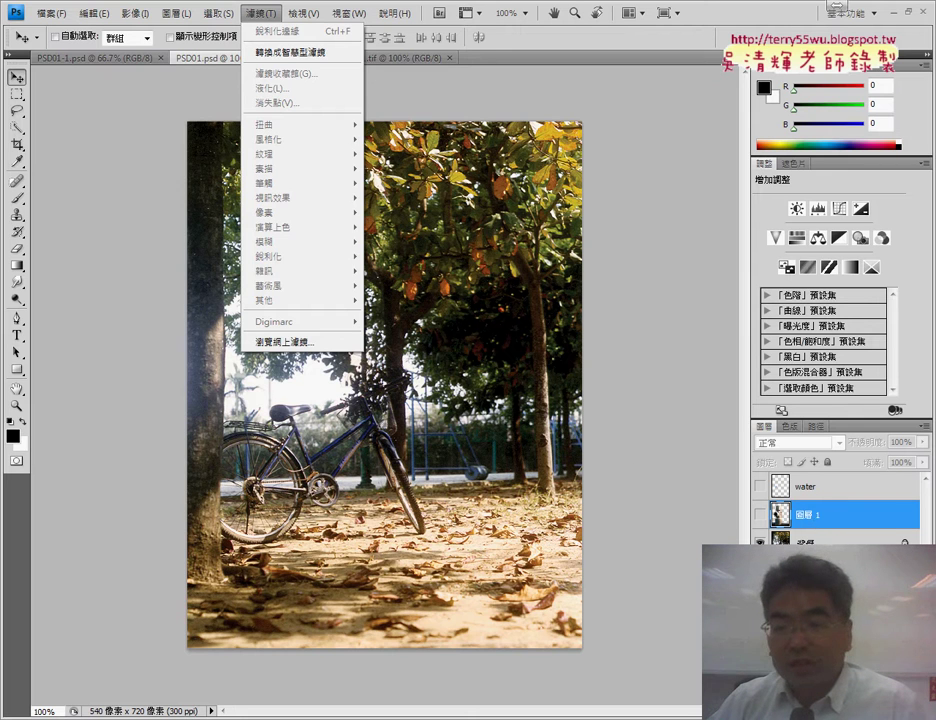
{"action": "left_click", "coordinate": [813, 524]}
{"action": "left_click", "coordinate": [805, 539]}
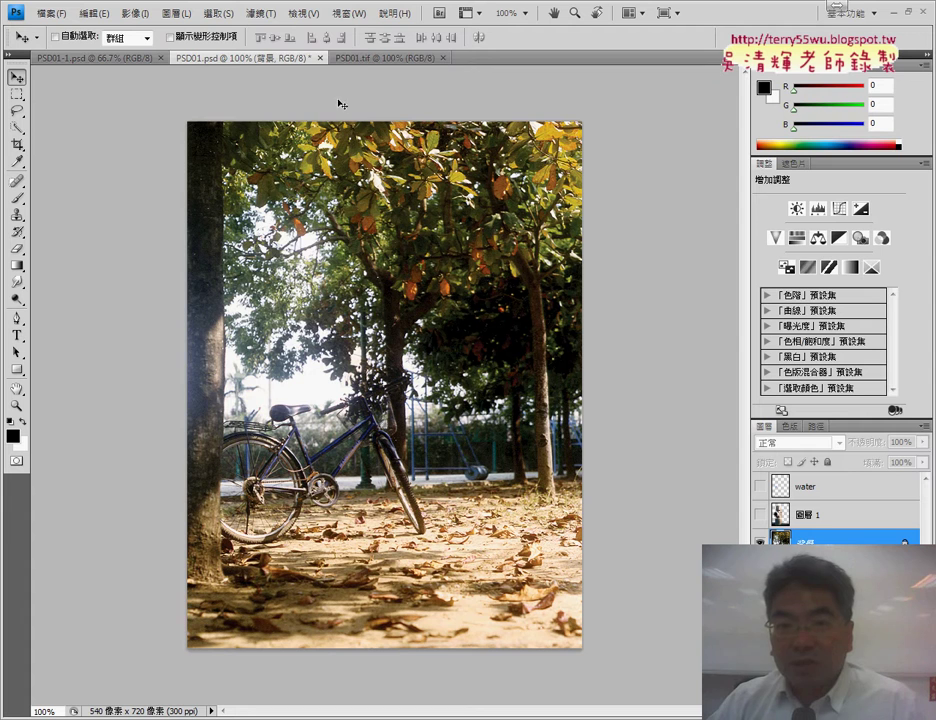
{"action": "left_click", "coordinate": [262, 13]}
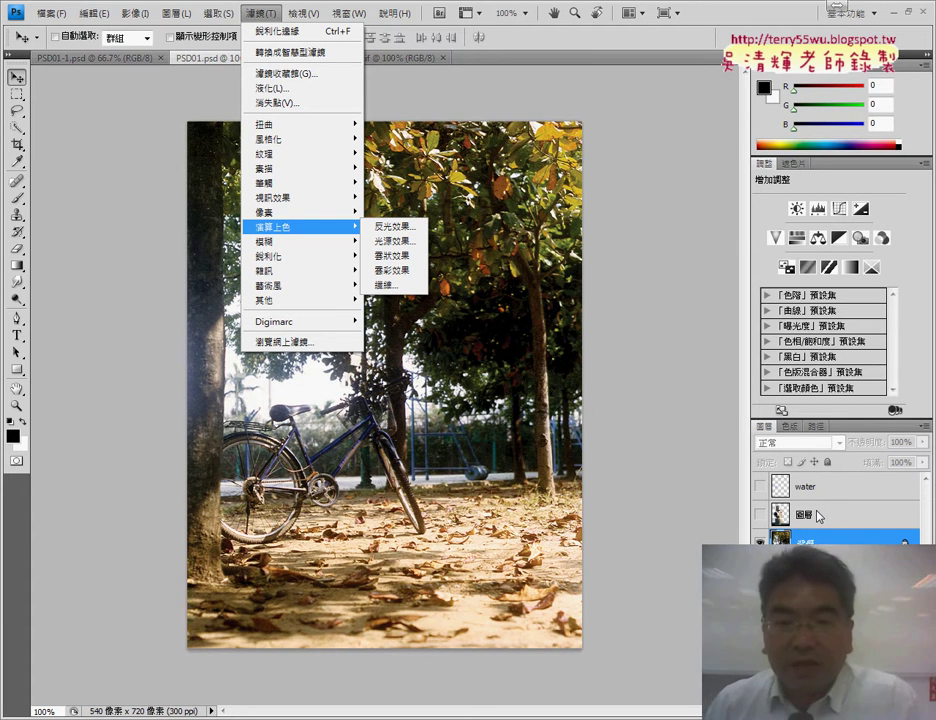
{"action": "mouse_move", "coordinate": [300, 241]}
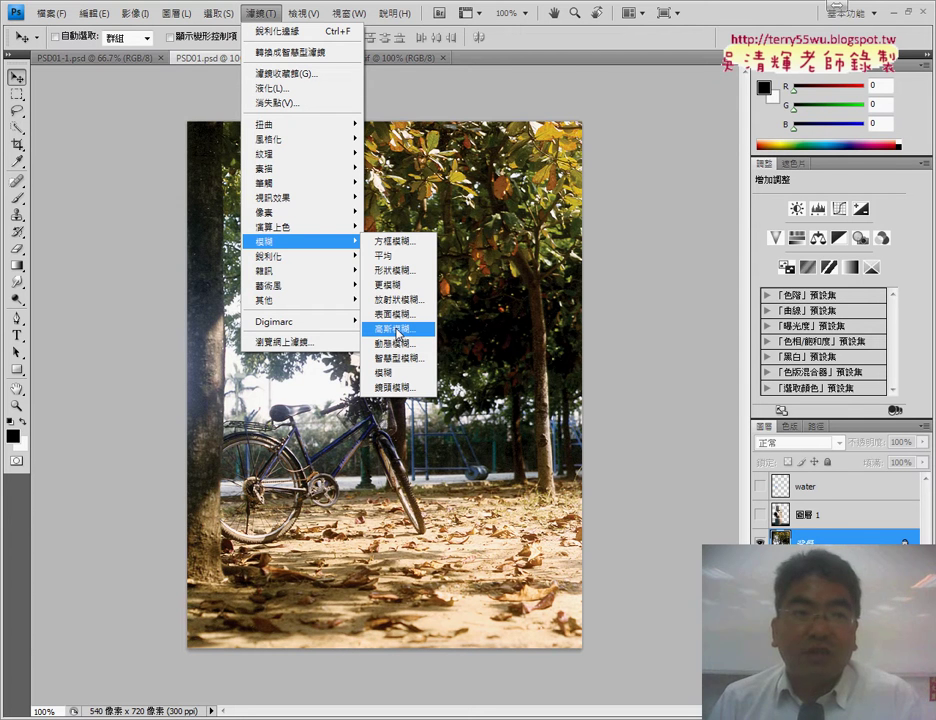
Step: Apply a Gaussian Blur of radius 6 pixels to the bicycle background
{"action": "left_click", "coordinate": [398, 331]}
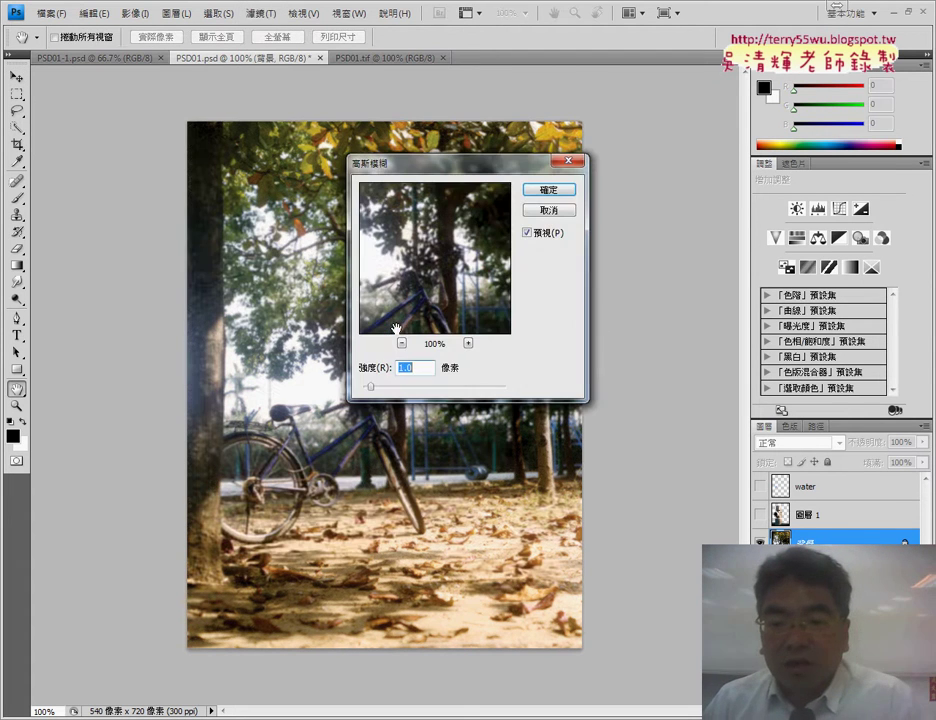
{"action": "left_click_drag", "start_coordinate": [451, 181], "coordinate": [657, 217]}
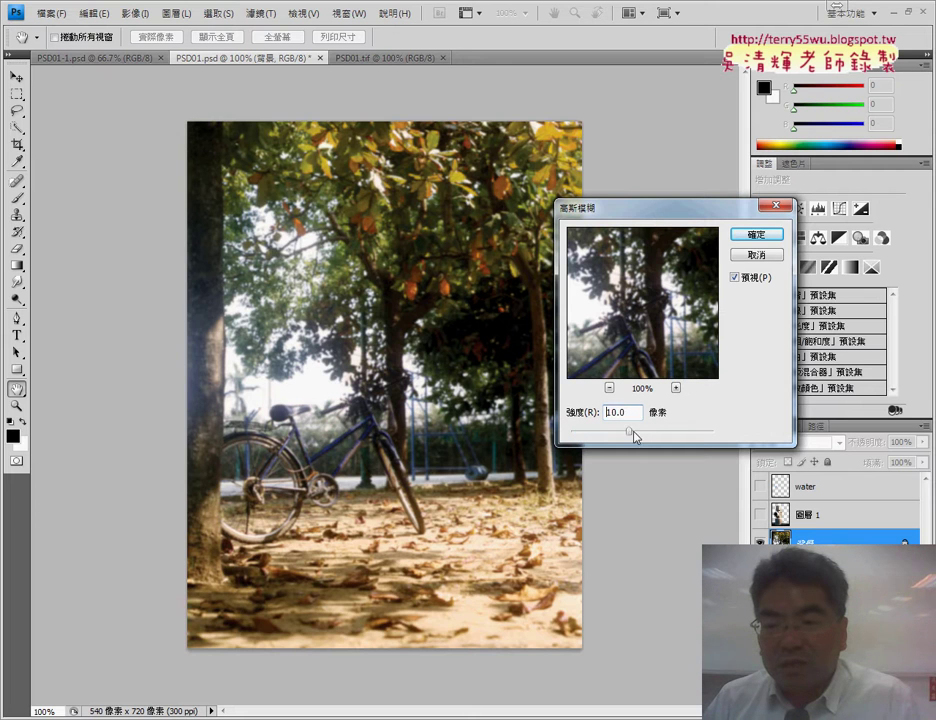
{"action": "left_click_drag", "start_coordinate": [634, 436], "coordinate": [648, 436]}
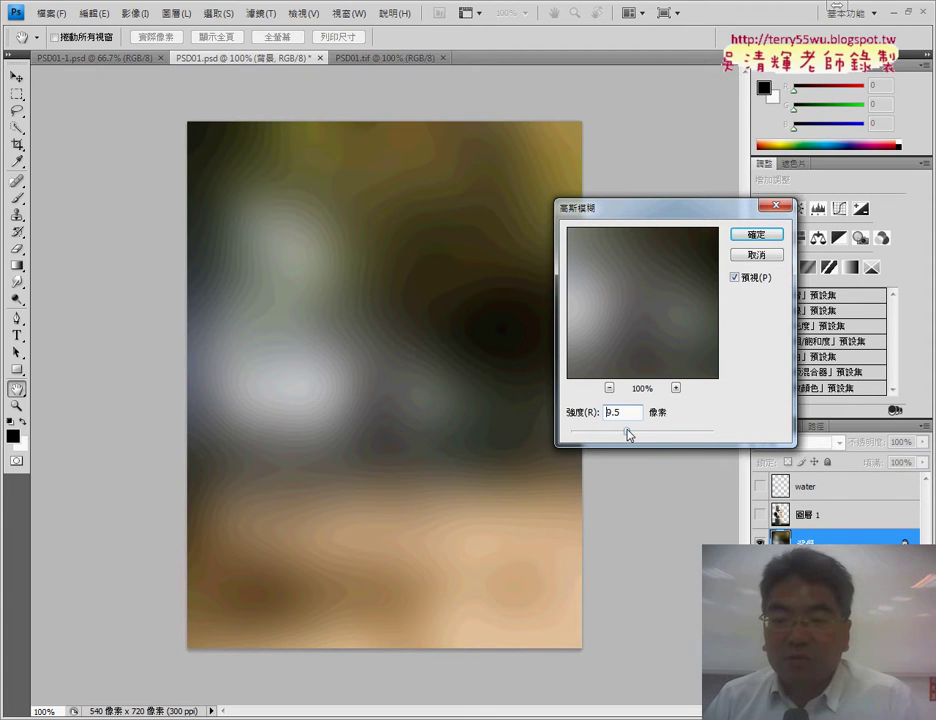
{"action": "left_click_drag", "start_coordinate": [627, 433], "coordinate": [618, 435]}
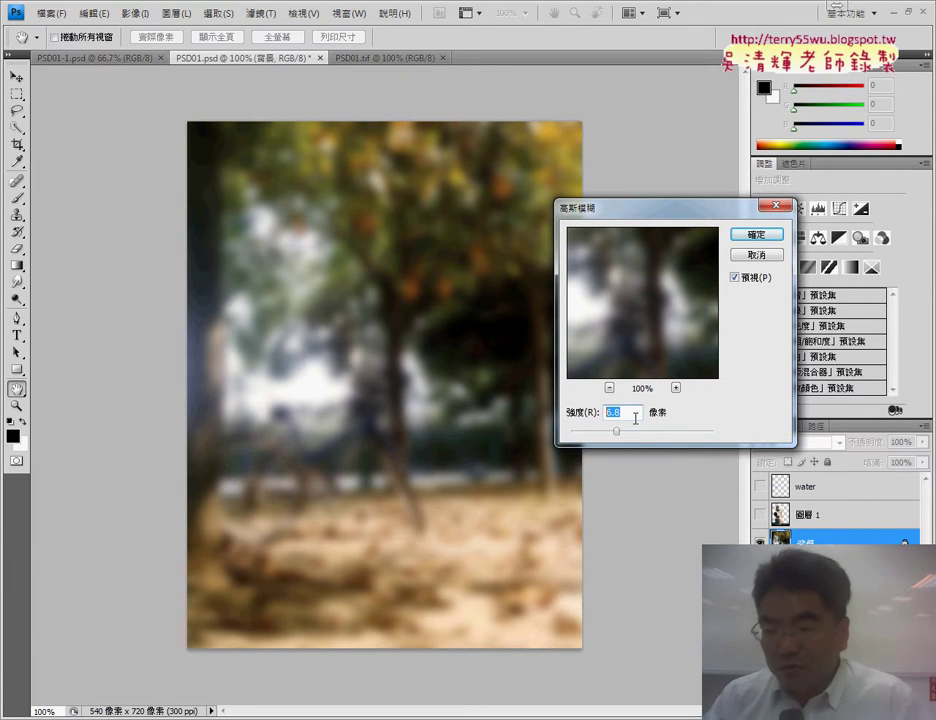
{"action": "type", "text": "6"}
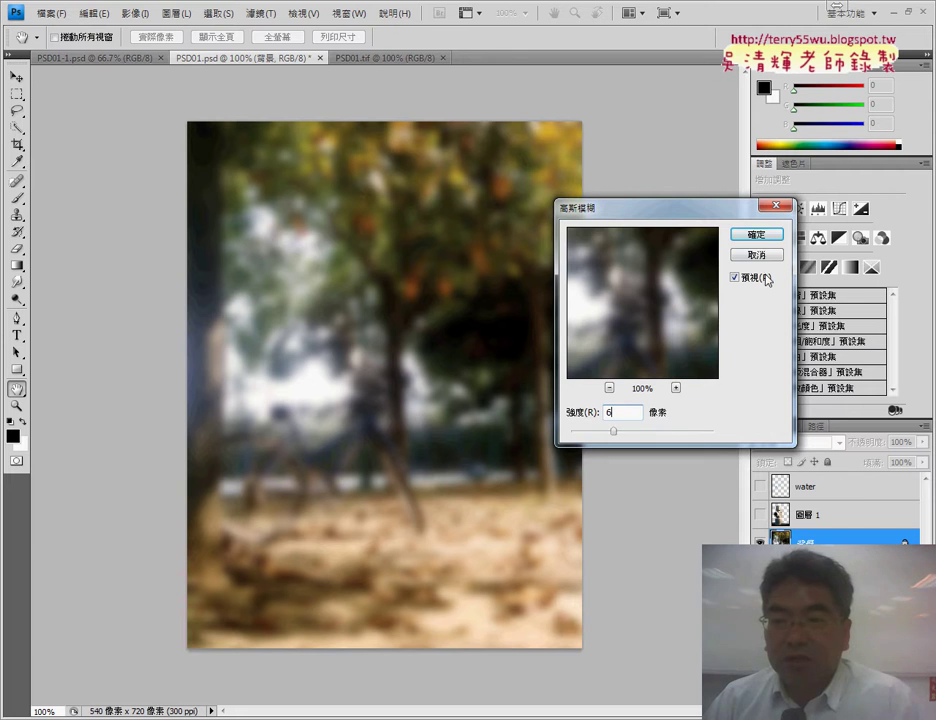
{"action": "left_click", "coordinate": [757, 234]}
Step: Compare the 6-pixel blurred background against the valve image document
{"action": "key", "text": "v"}
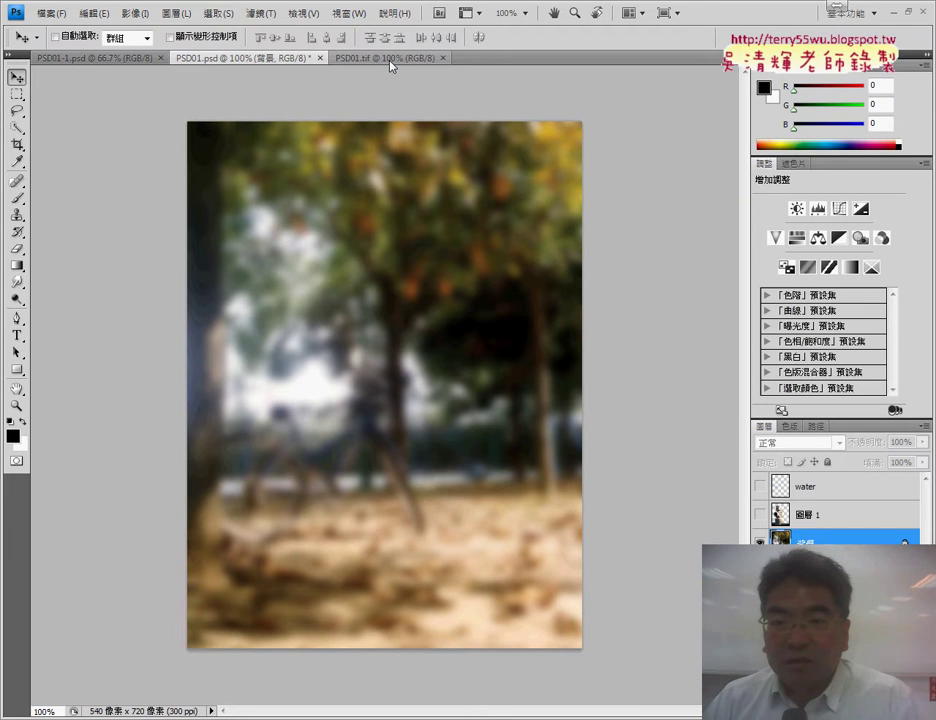
{"action": "left_click", "coordinate": [390, 59]}
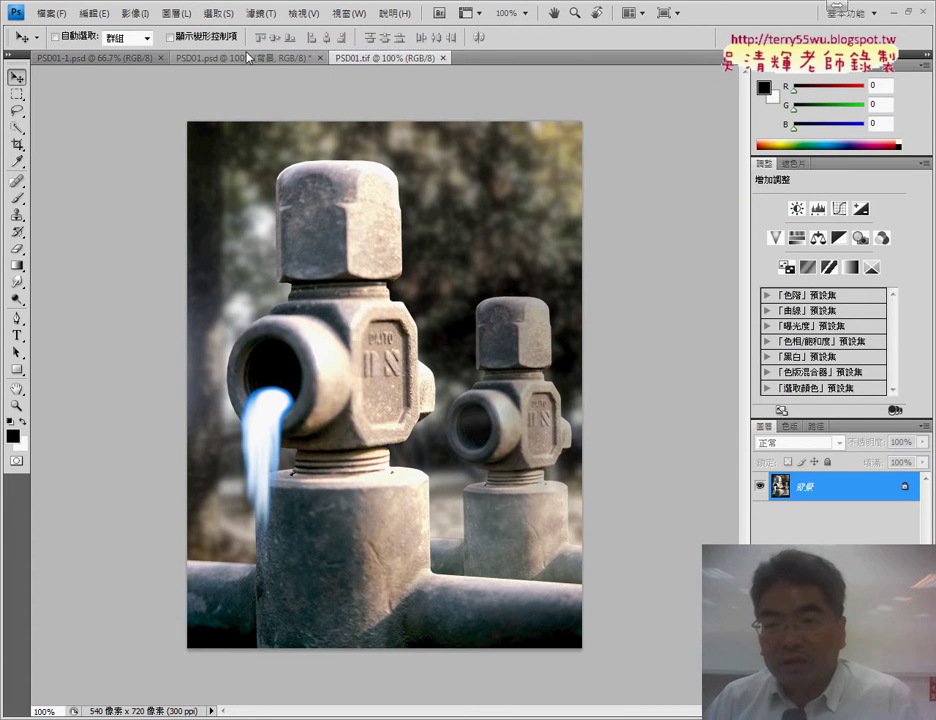
{"action": "left_click", "coordinate": [247, 58]}
{"action": "left_click", "coordinate": [362, 59]}
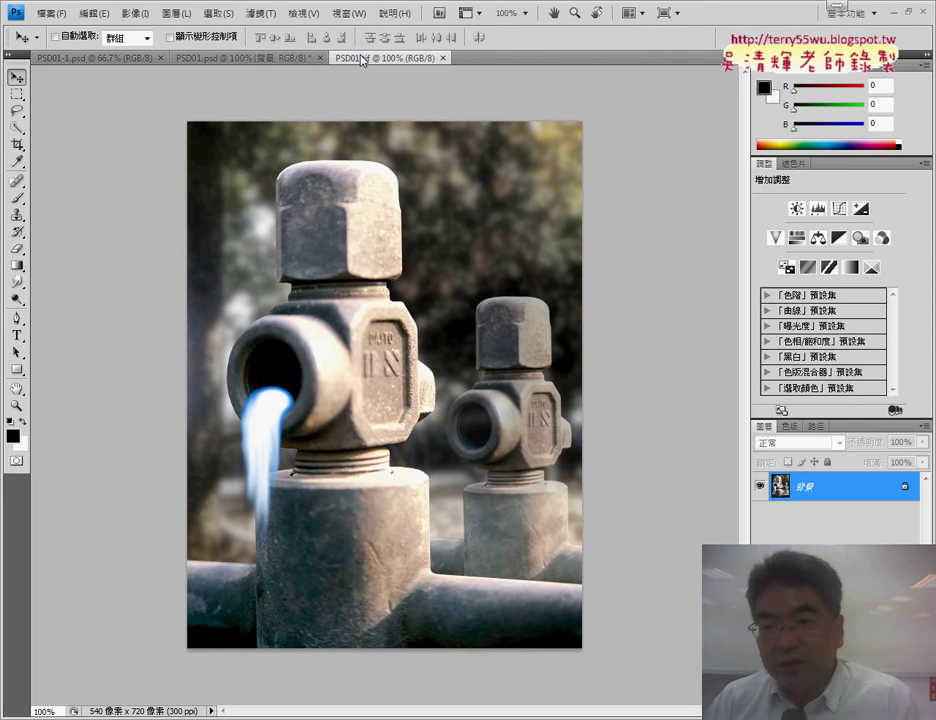
{"action": "left_click", "coordinate": [267, 59]}
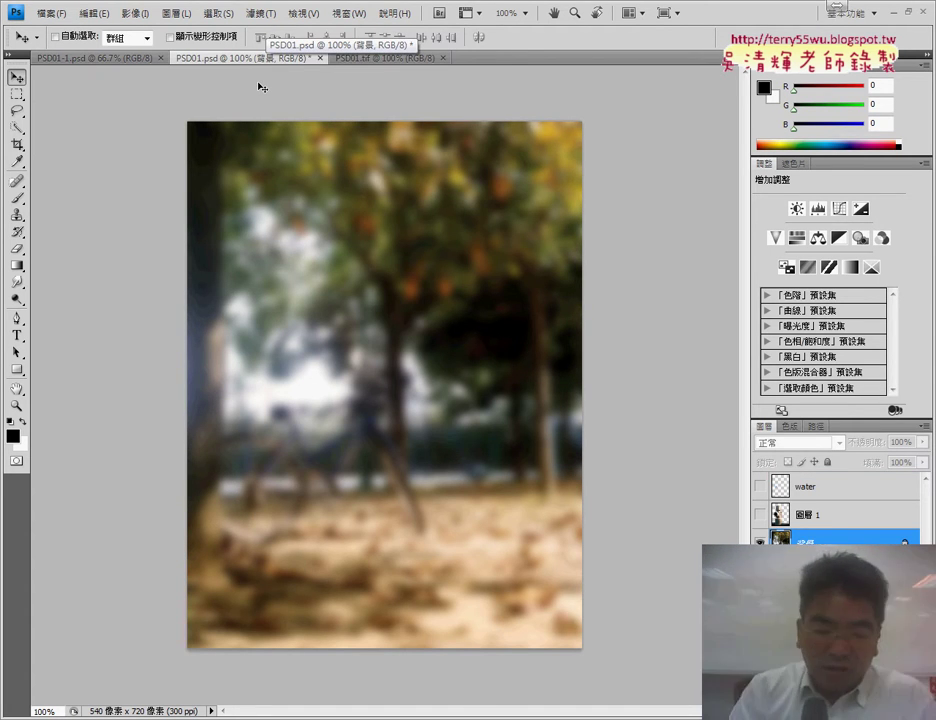
Step: Undo the 6-pixel blur and reapply Gaussian Blur at radius 5 pixels
{"action": "key", "text": "alt+bracketright"}
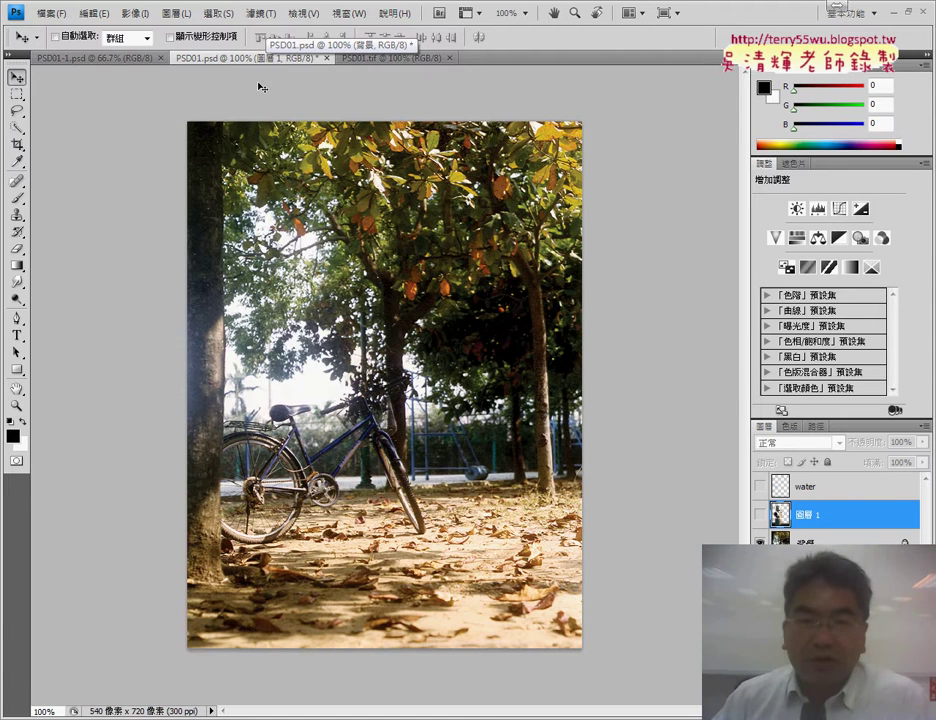
{"action": "left_click", "coordinate": [264, 14]}
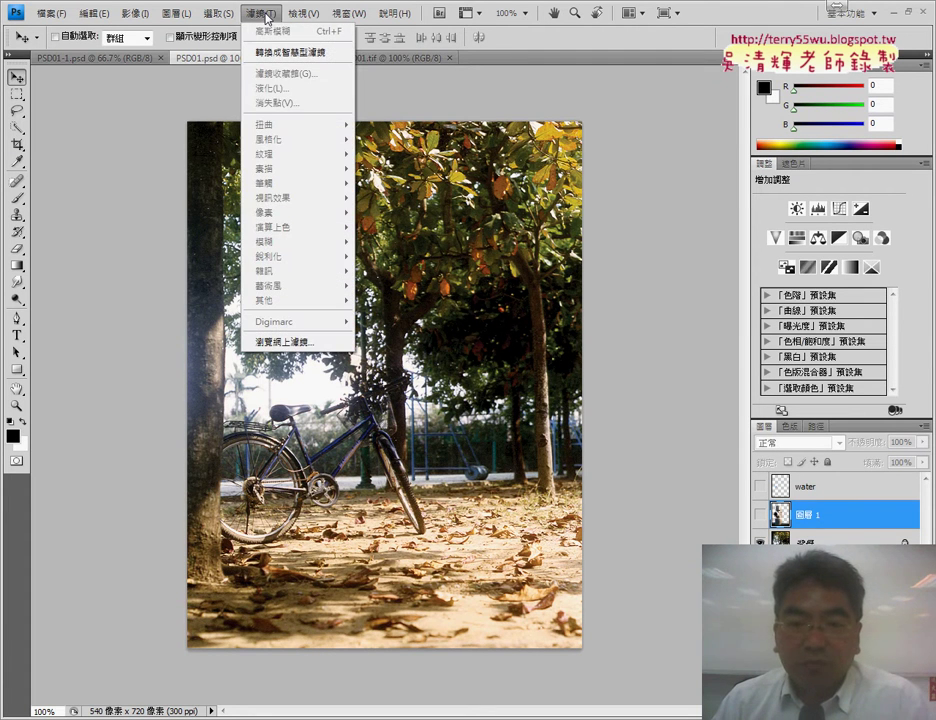
{"action": "key", "text": "alt+bracketleft"}
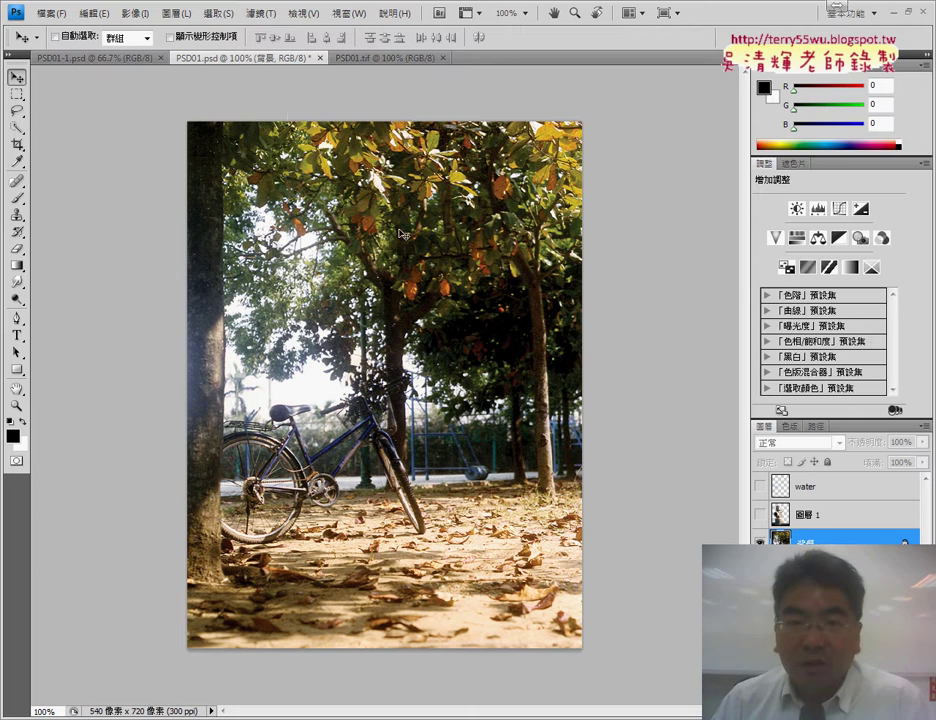
{"action": "left_click", "coordinate": [263, 16]}
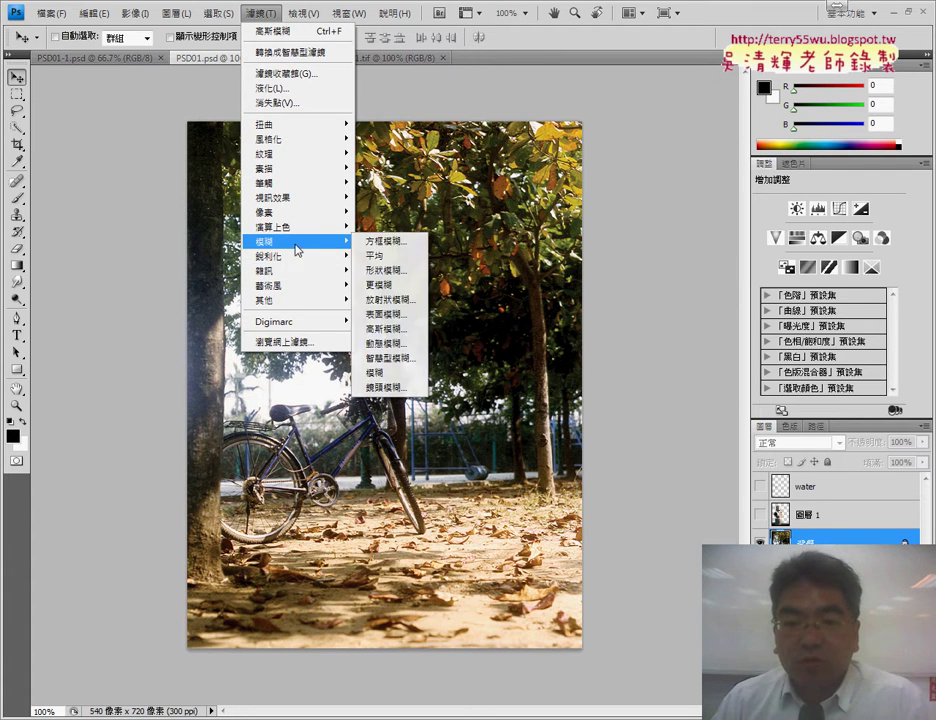
{"action": "left_click", "coordinate": [405, 328]}
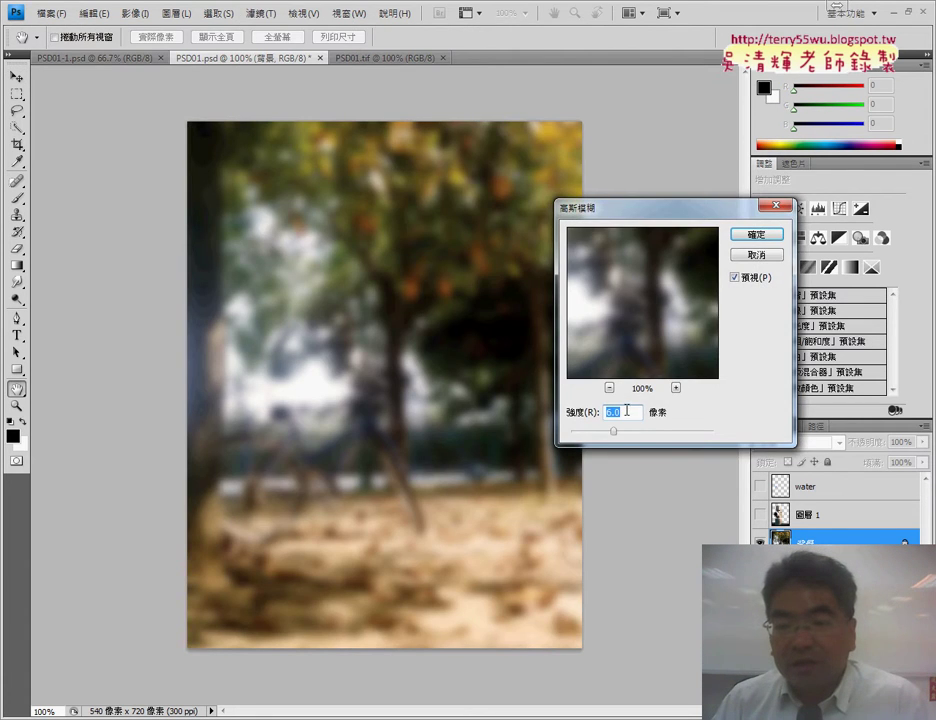
{"action": "type", "text": "5"}
{"action": "left_click", "coordinate": [763, 238]}
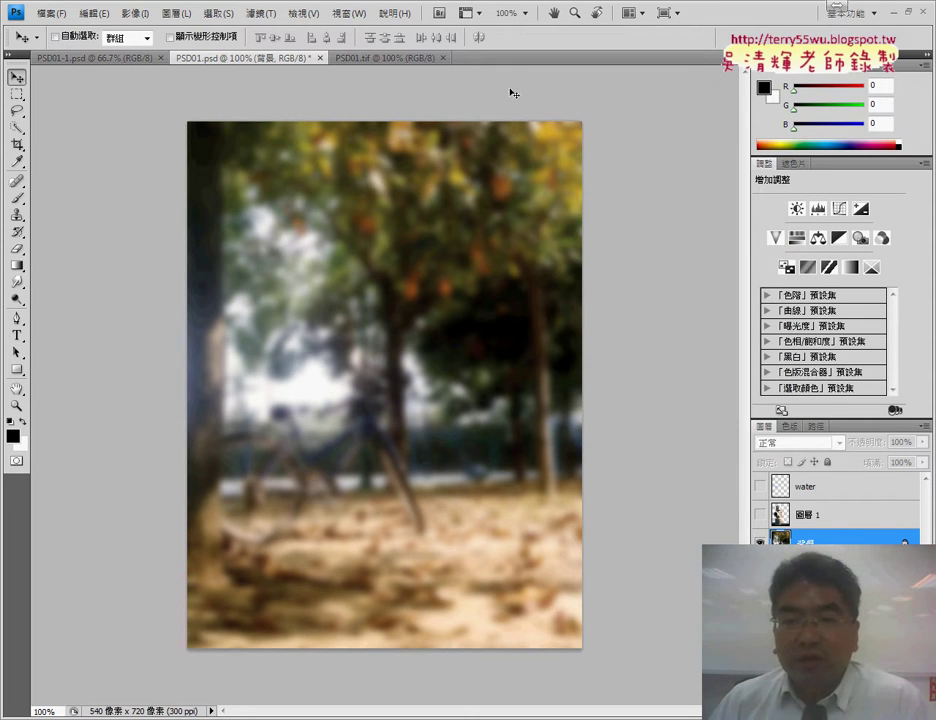
Step: Compare the 5-pixel blurred background with the valve image
{"action": "left_click", "coordinate": [366, 57]}
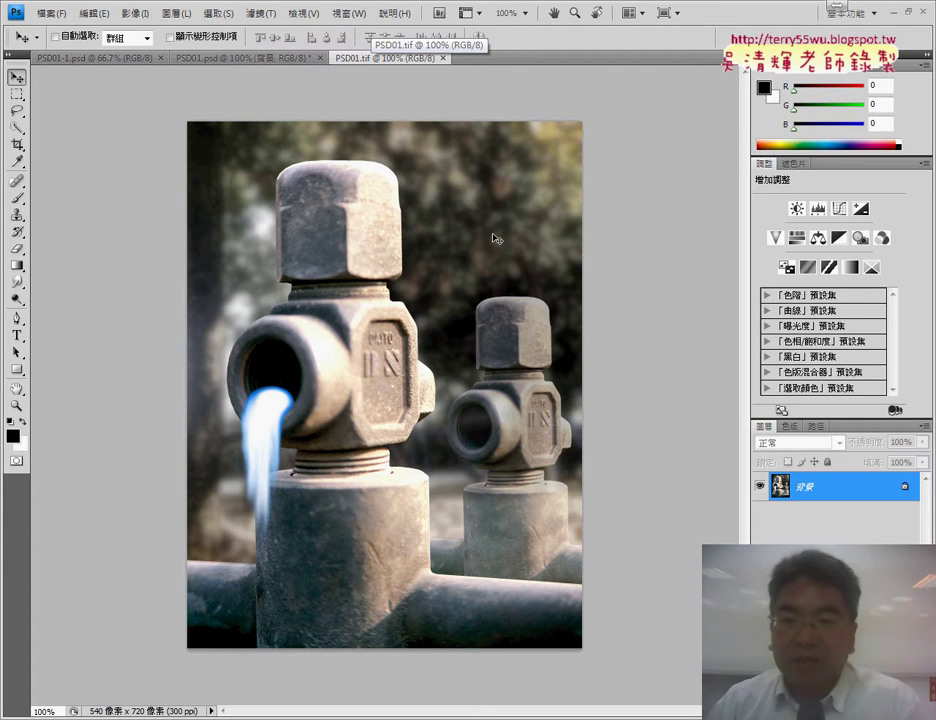
{"action": "left_click", "coordinate": [230, 58]}
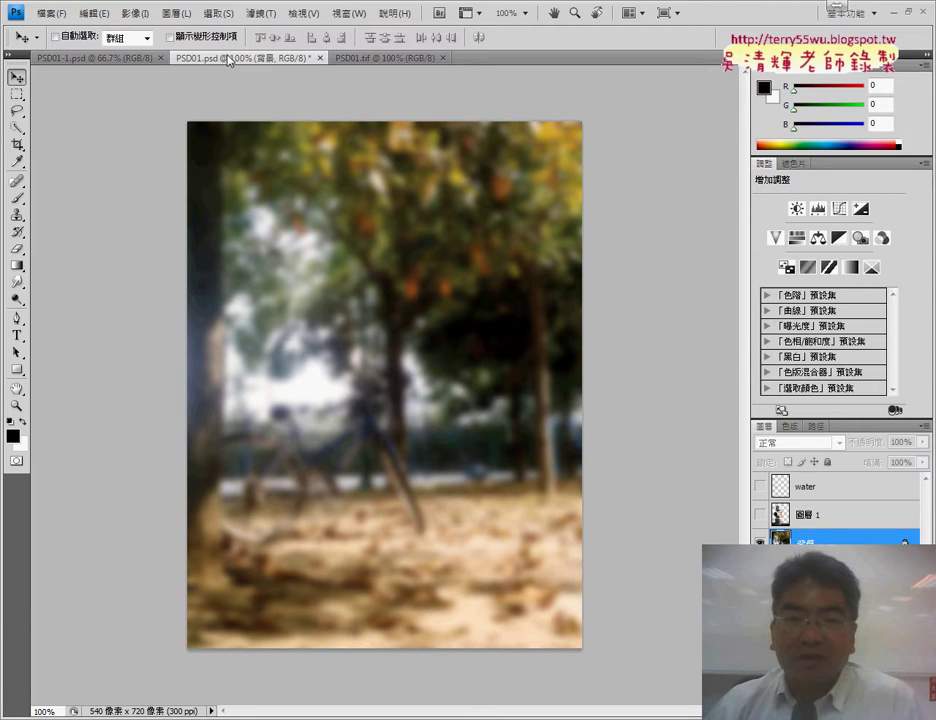
{"action": "left_click", "coordinate": [135, 13]}
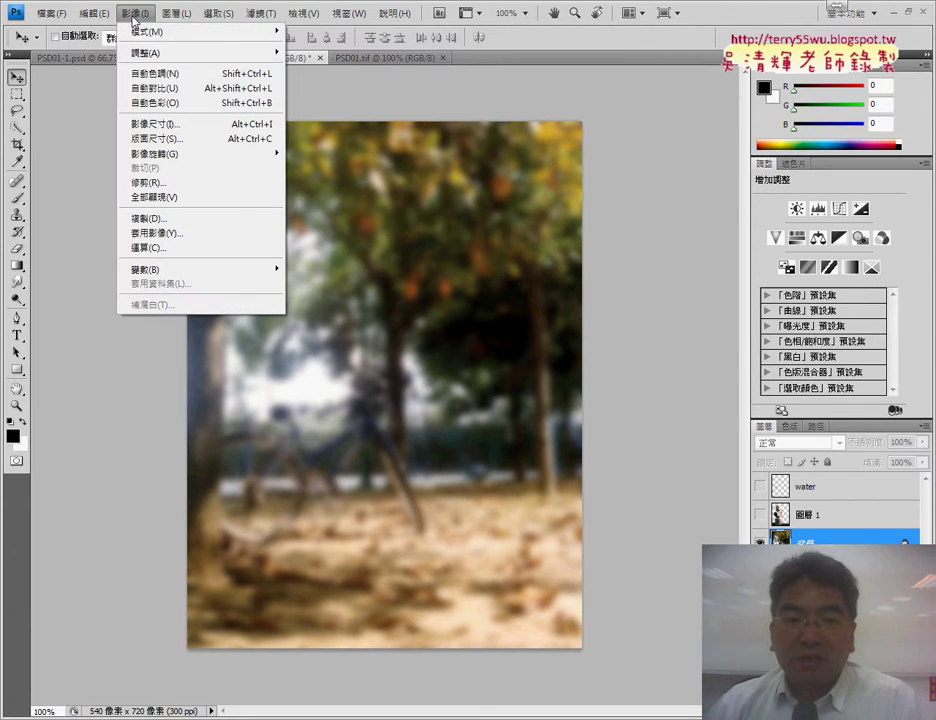
{"action": "mouse_move", "coordinate": [150, 52]}
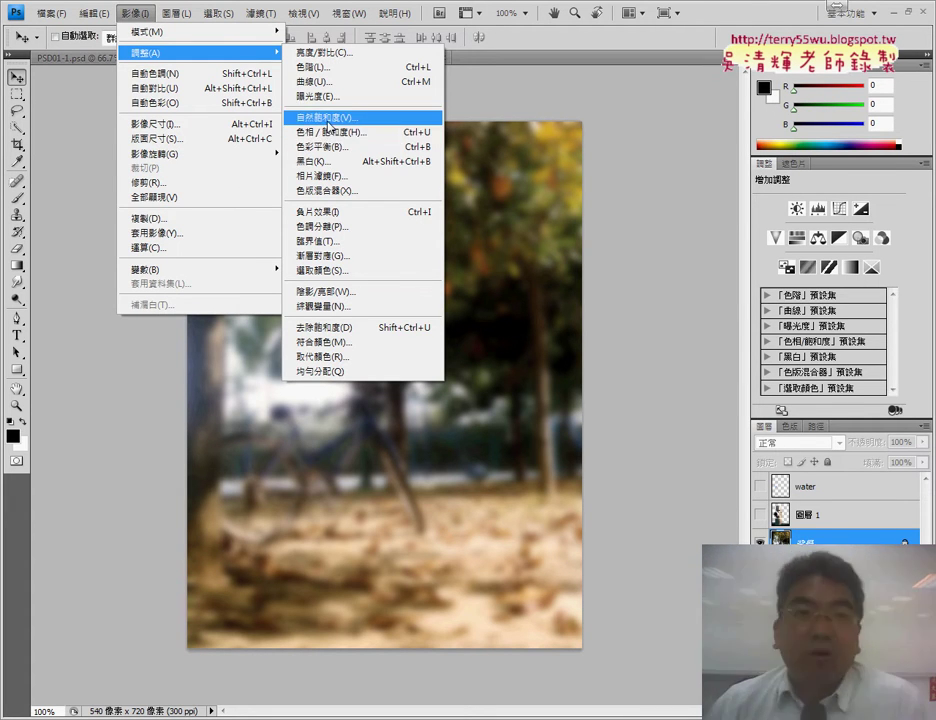
Step: Desaturate the blurred background with Hue/Saturation, saturation set to -60
{"action": "left_click", "coordinate": [350, 135]}
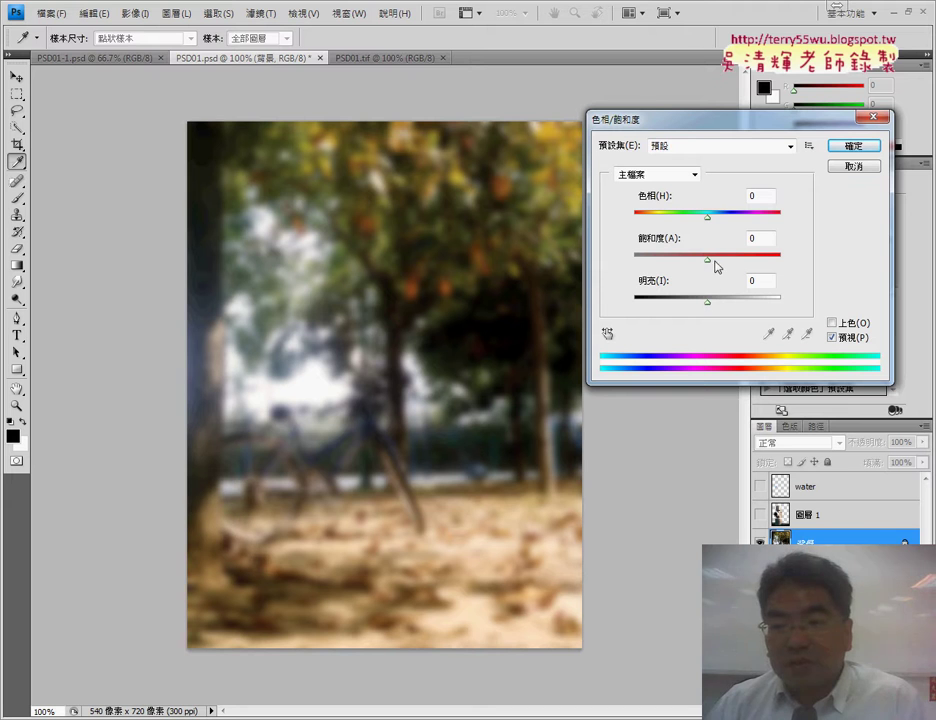
{"action": "left_click_drag", "start_coordinate": [707, 262], "coordinate": [620, 270]}
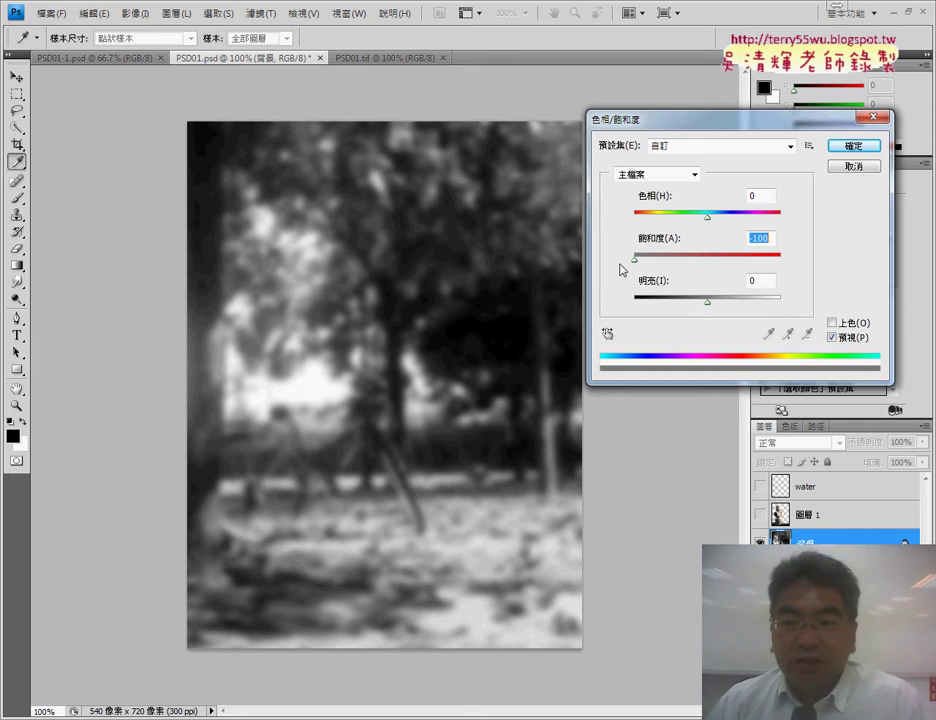
{"action": "mouse_move", "coordinate": [632, 266]}
{"action": "left_mouse_down"}
{"action": "mouse_move", "coordinate": [664, 265]}
{"action": "mouse_move", "coordinate": [670, 275]}
{"action": "mouse_move", "coordinate": [662, 270]}
{"action": "left_mouse_up"}
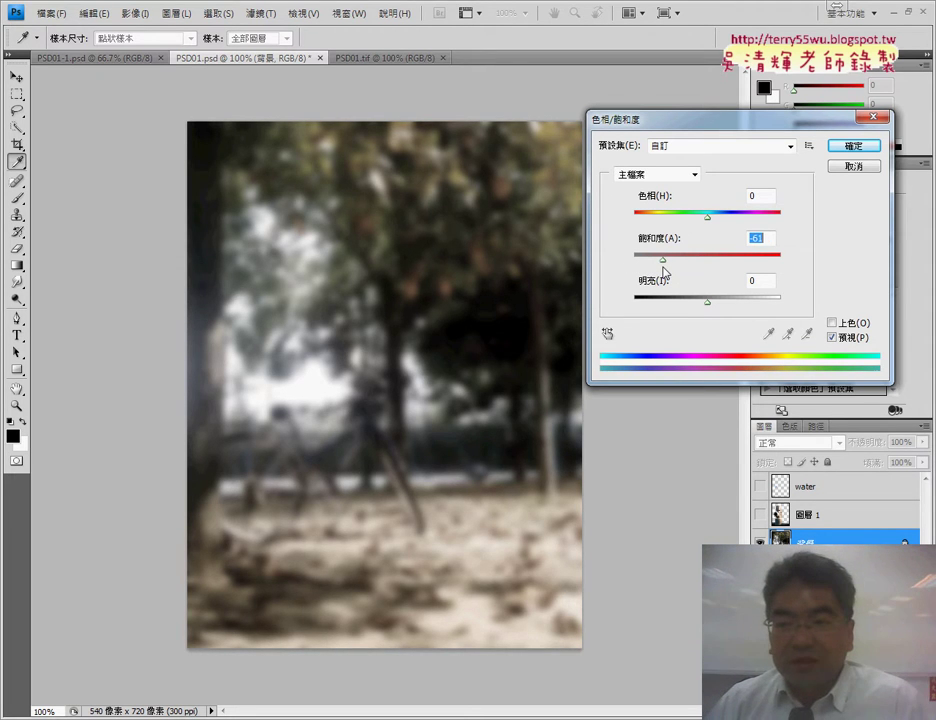
{"action": "left_click", "coordinate": [775, 238]}
{"action": "type", "text": "-60"}
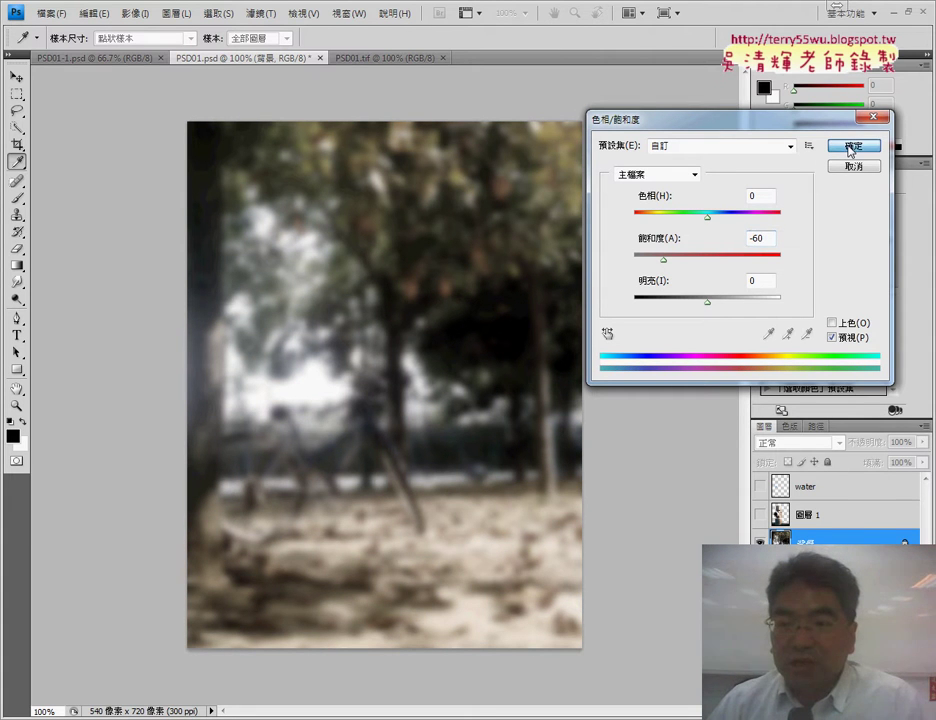
{"action": "left_click", "coordinate": [851, 147]}
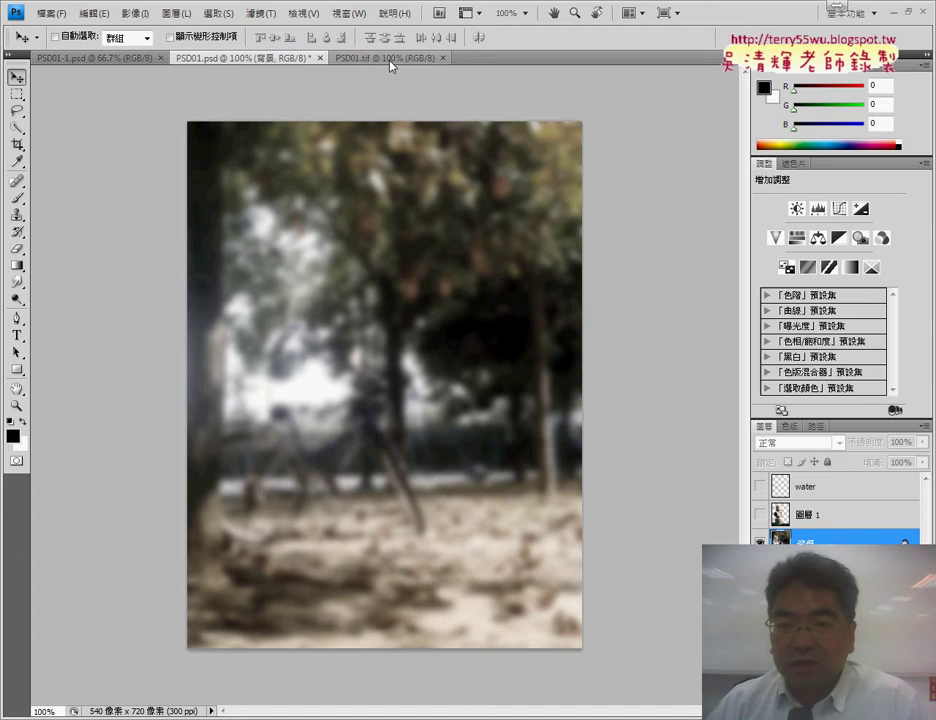
Step: Compare the faded background with the valve image, then cancel a reopened Hue/Saturation
{"action": "left_click", "coordinate": [389, 58]}
{"action": "left_click", "coordinate": [270, 58]}
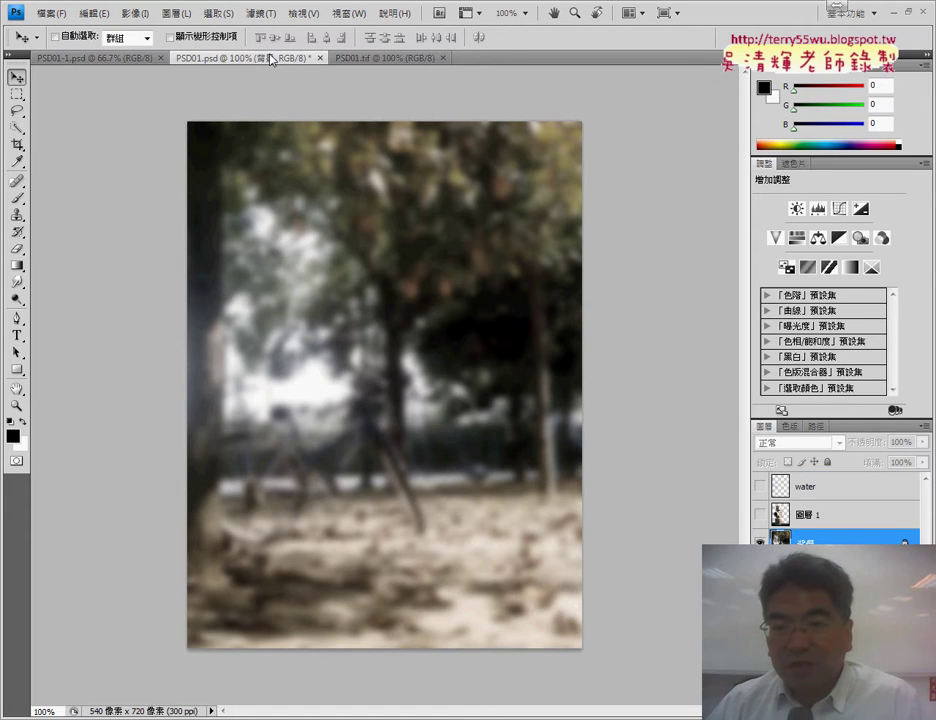
{"action": "left_click", "coordinate": [381, 60]}
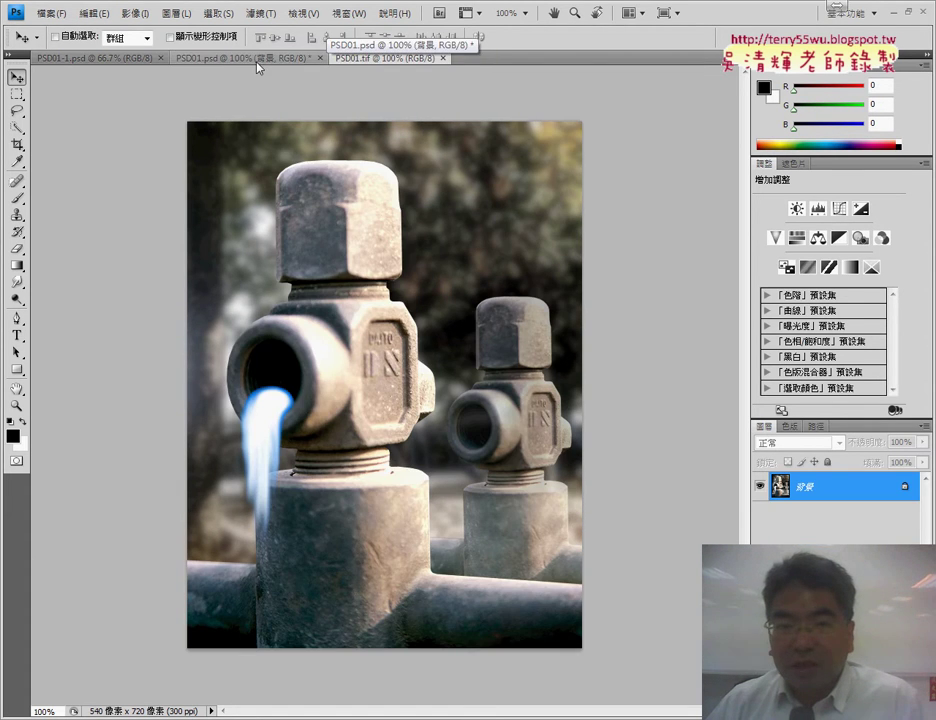
{"action": "left_click", "coordinate": [258, 60]}
{"action": "left_click", "coordinate": [138, 14]}
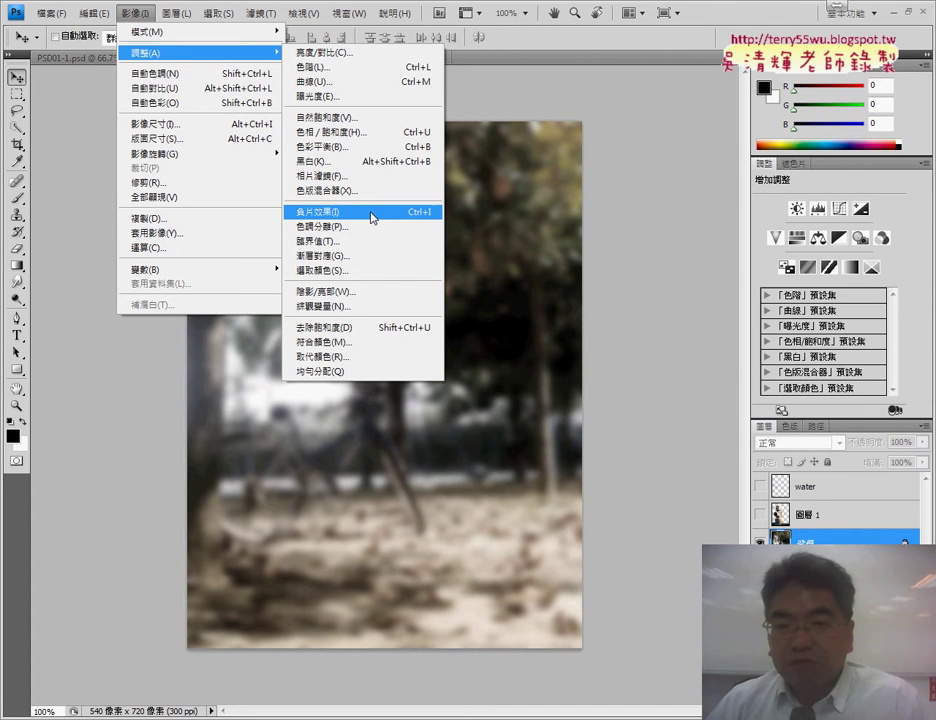
{"action": "left_click", "coordinate": [360, 132]}
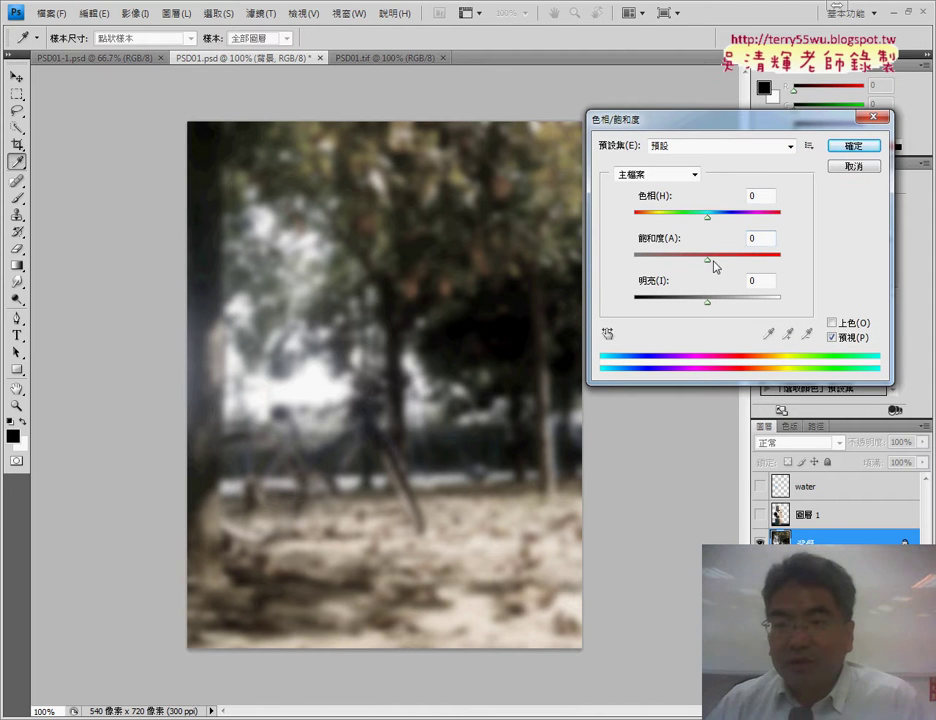
{"action": "left_click", "coordinate": [853, 166]}
{"action": "key", "text": "v"}
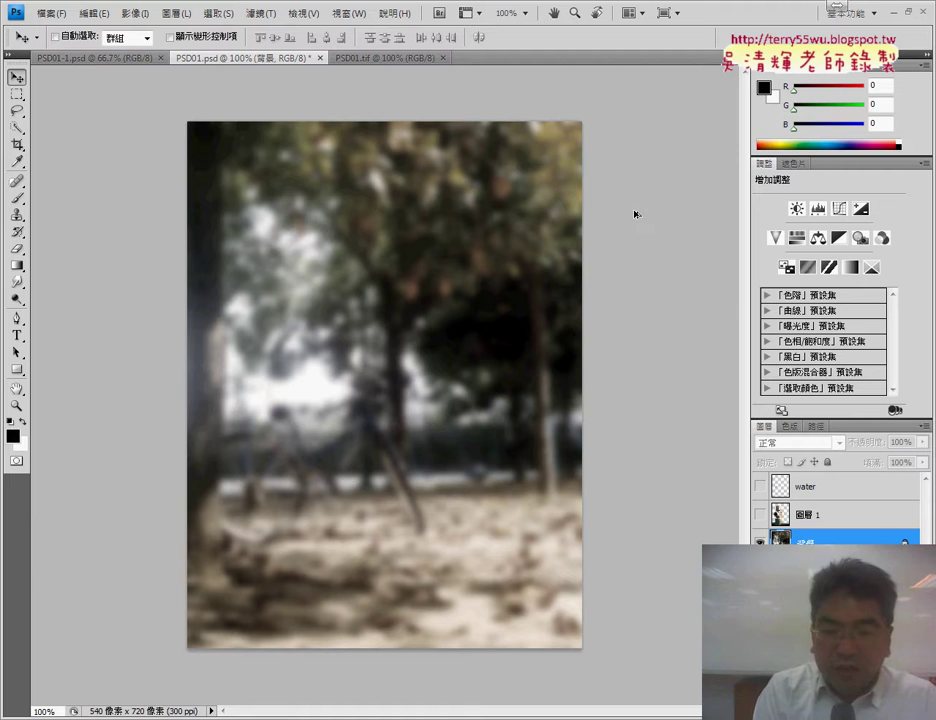
Step: Undo the -60 desaturation and reapply Hue/Saturation with saturation -70
{"action": "key", "text": "ctrl+z"}
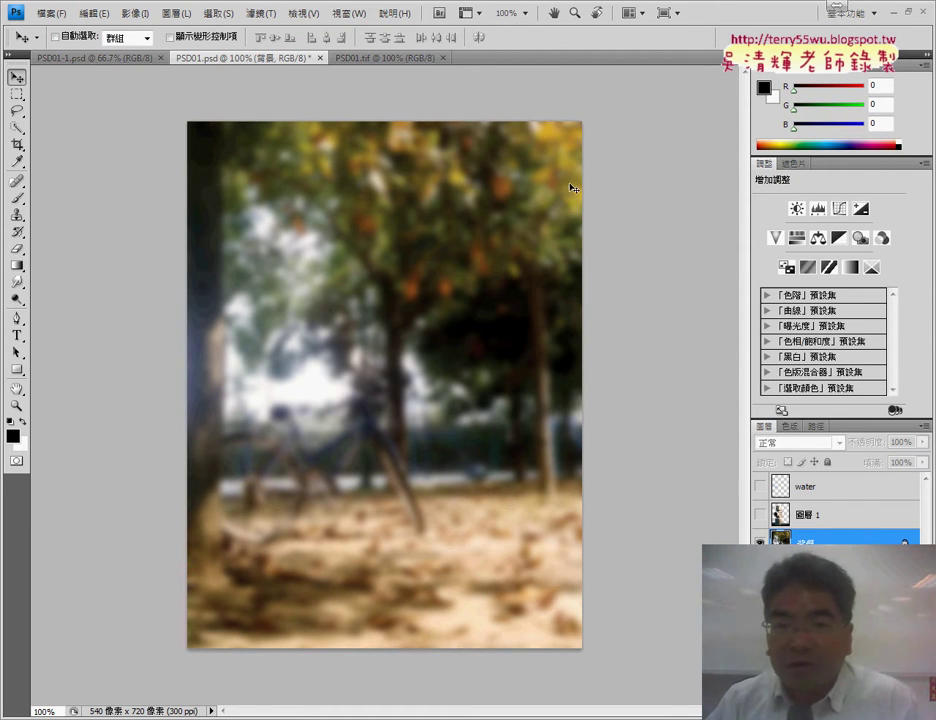
{"action": "left_click", "coordinate": [137, 14]}
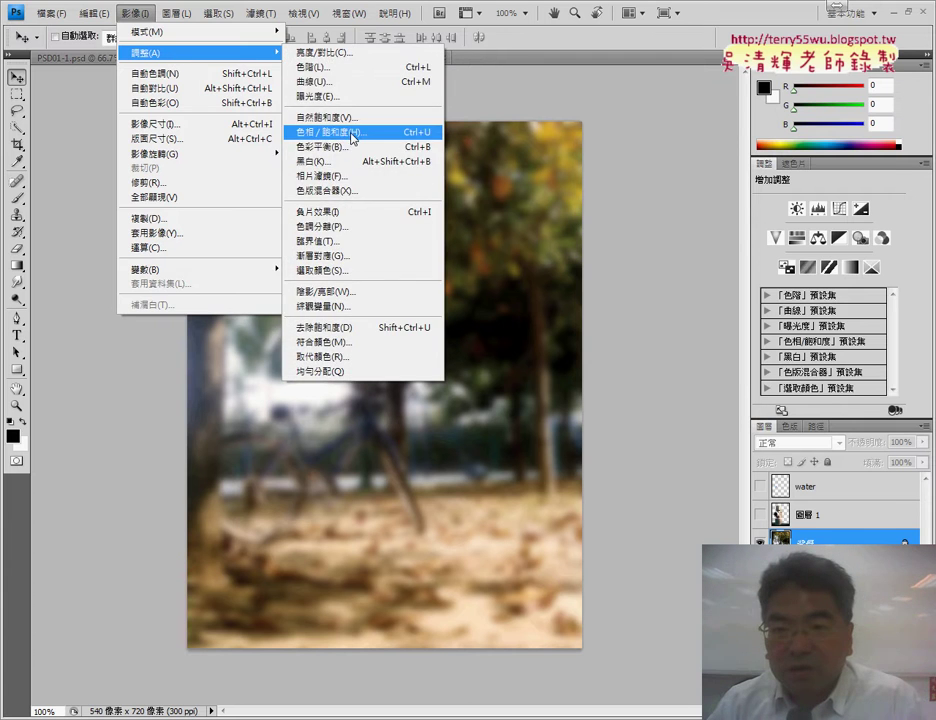
{"action": "left_click", "coordinate": [345, 132]}
{"action": "left_click", "coordinate": [752, 239]}
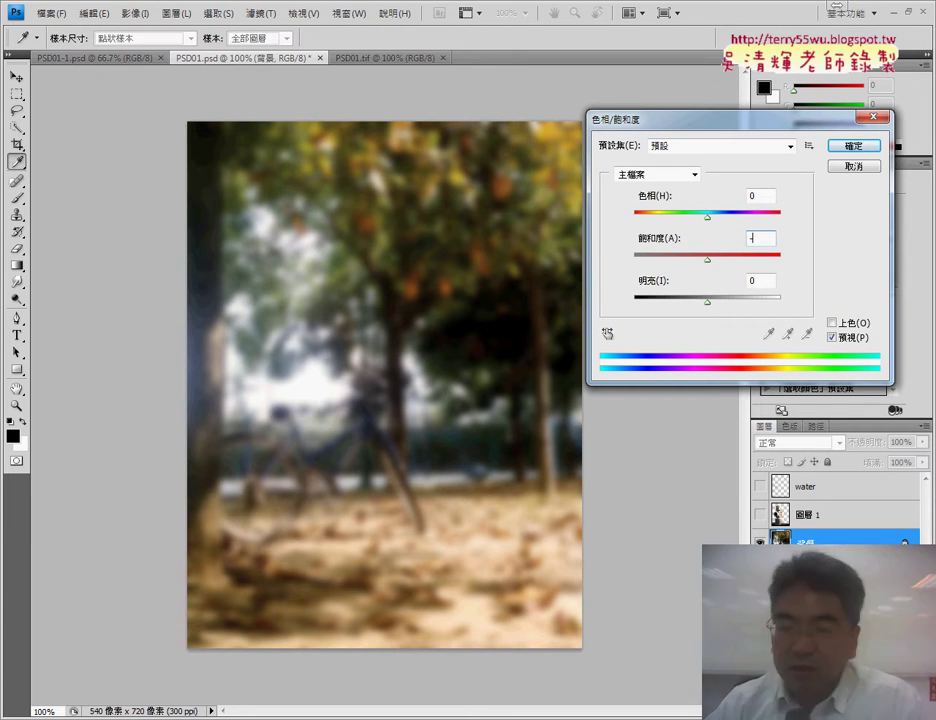
{"action": "type", "text": "70"}
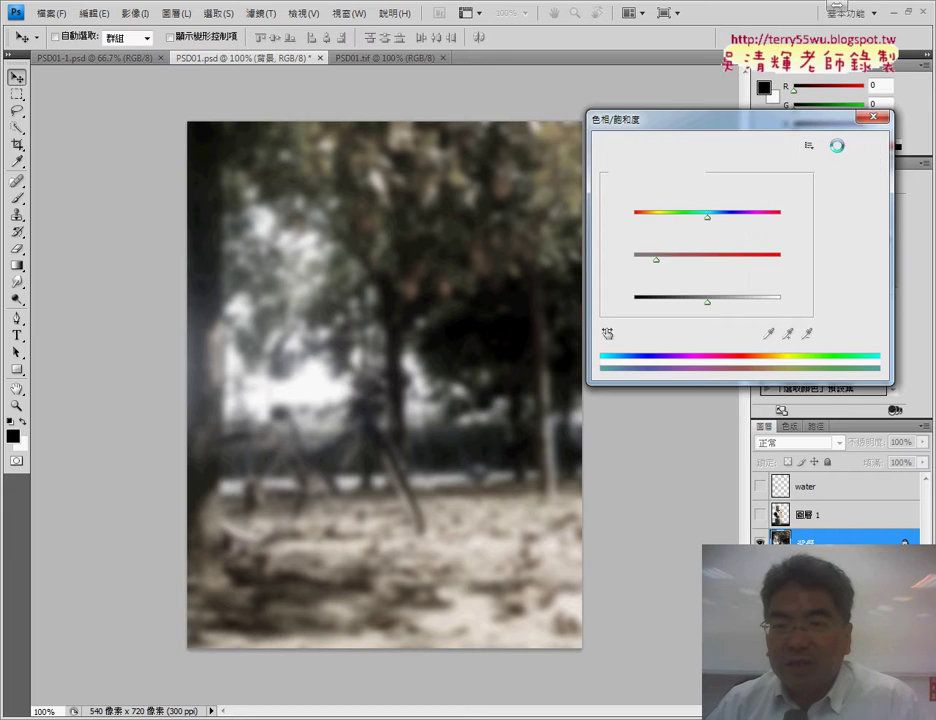
{"action": "left_click", "coordinate": [840, 151]}
{"action": "key", "text": "v"}
{"action": "left_click", "coordinate": [387, 58]}
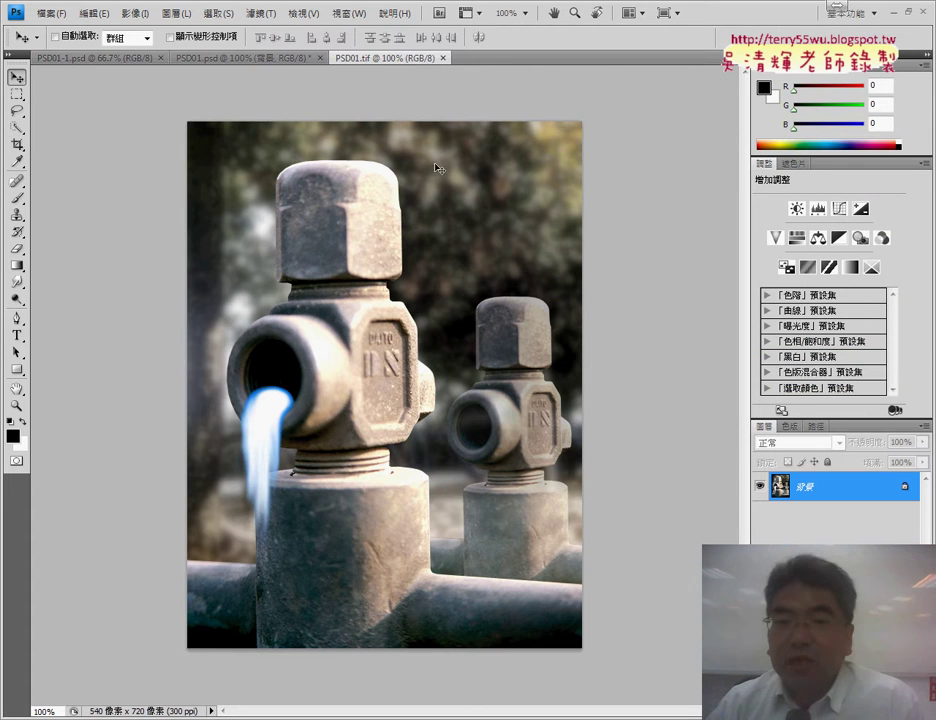
Step: Compare the desaturated background with the valve image, then bring up the Filter menu
{"action": "left_click", "coordinate": [247, 60]}
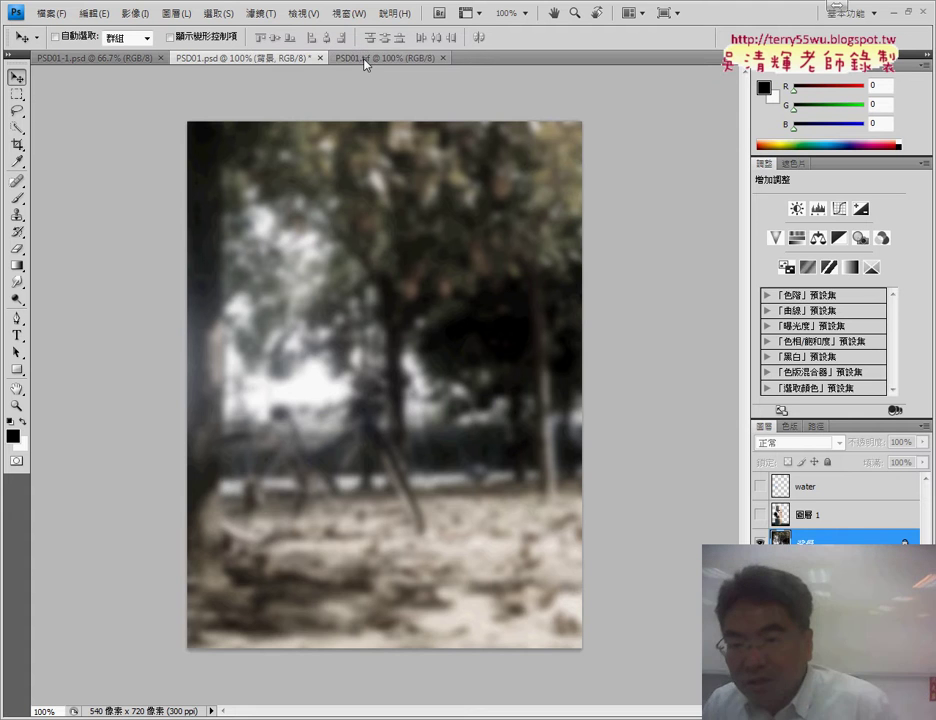
{"action": "left_click", "coordinate": [368, 58]}
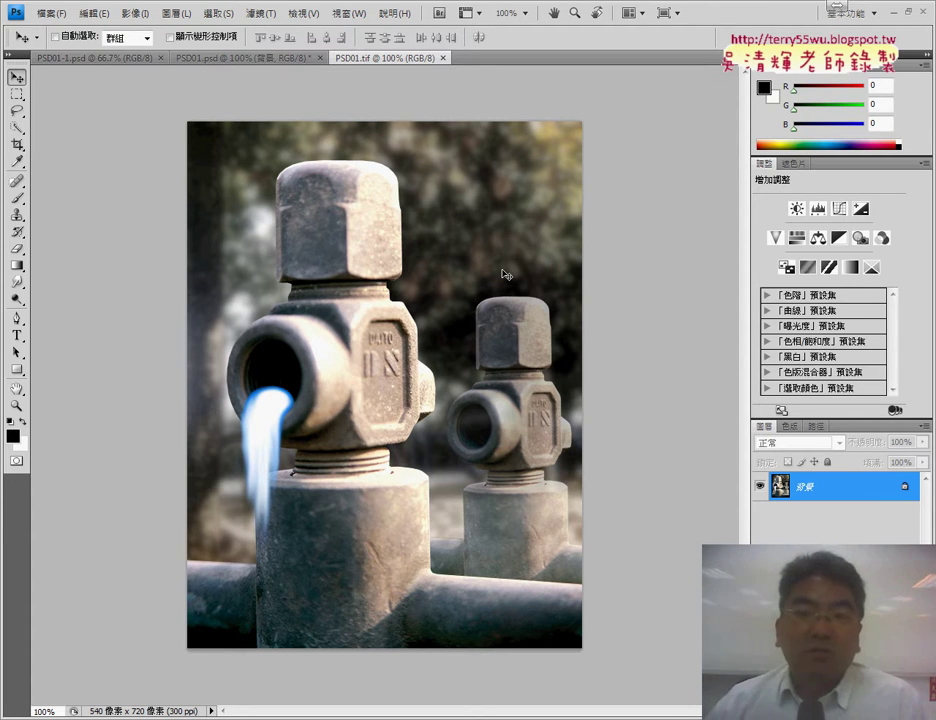
{"action": "left_click", "coordinate": [203, 57]}
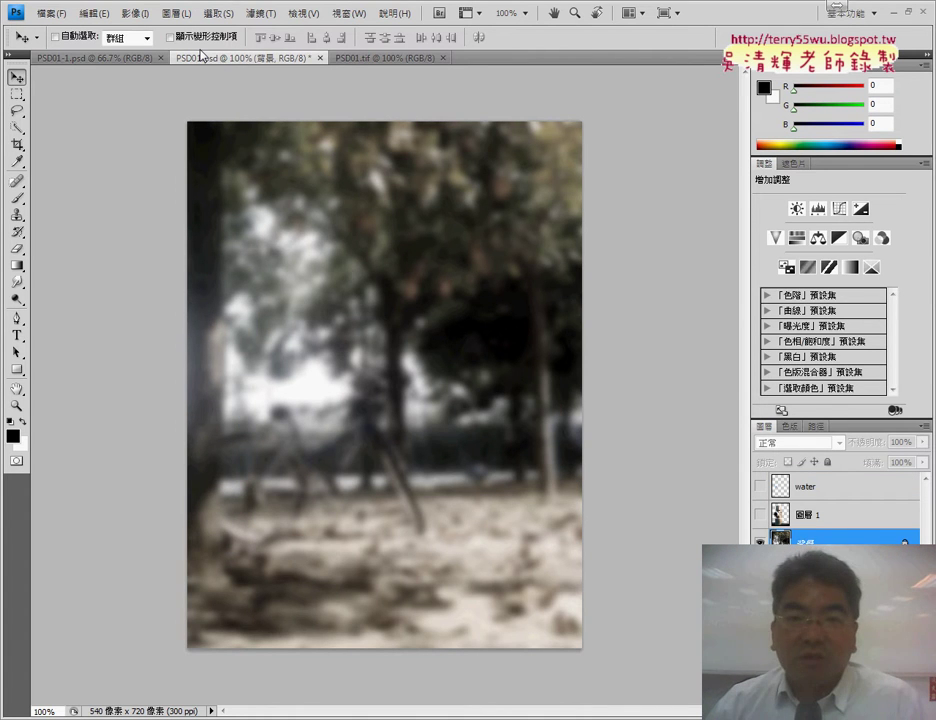
{"action": "left_click", "coordinate": [261, 13]}
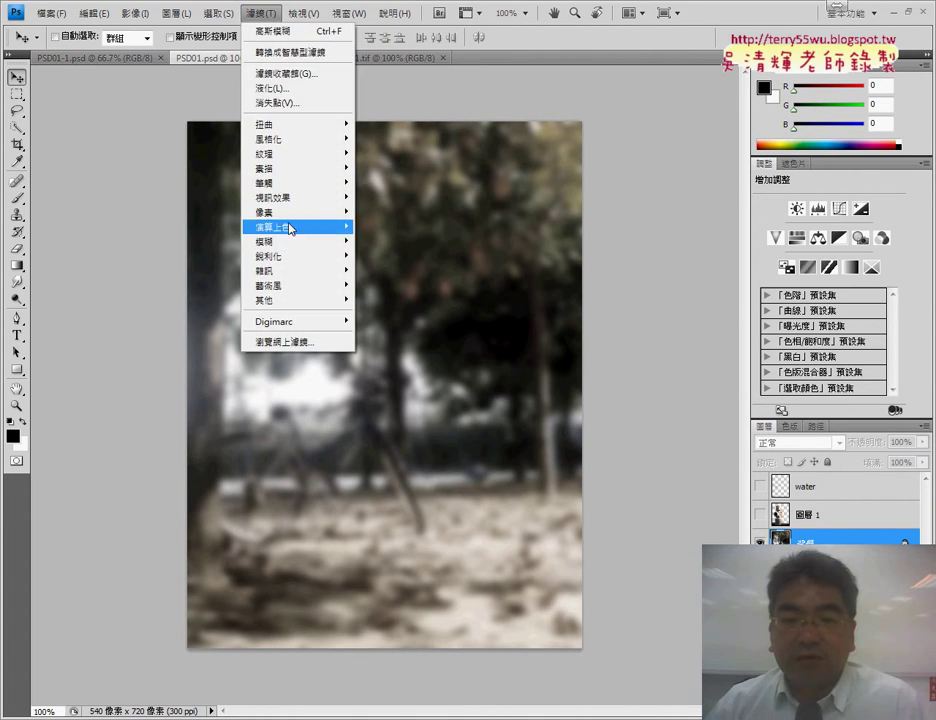
{"action": "mouse_move", "coordinate": [290, 270]}
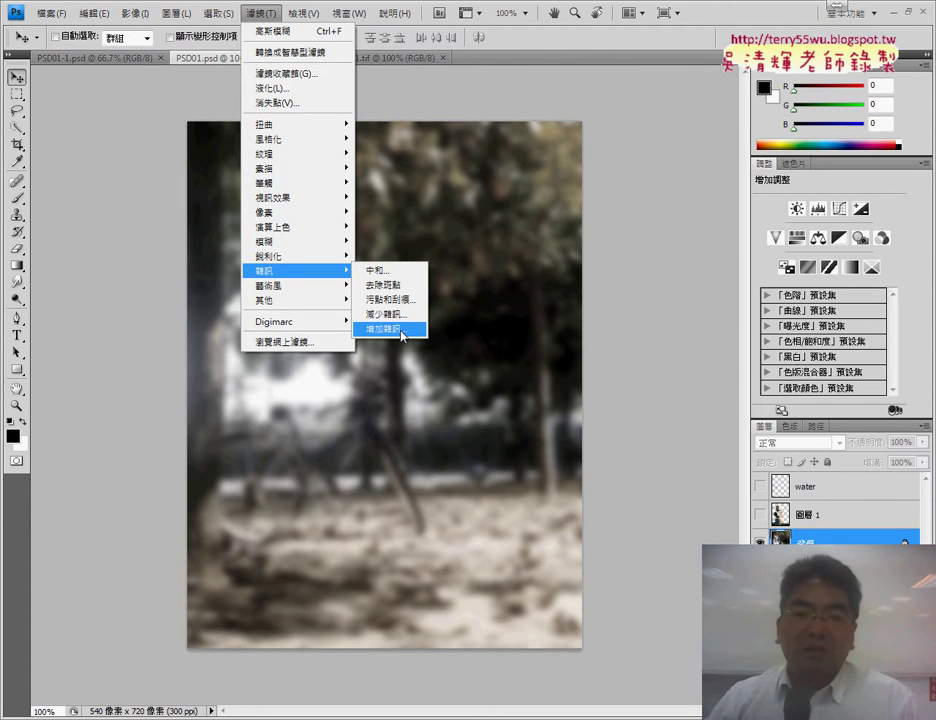
Step: Add 9.51% Uniform noise to the background after previewing Gaussian distribution
{"action": "left_click", "coordinate": [401, 335]}
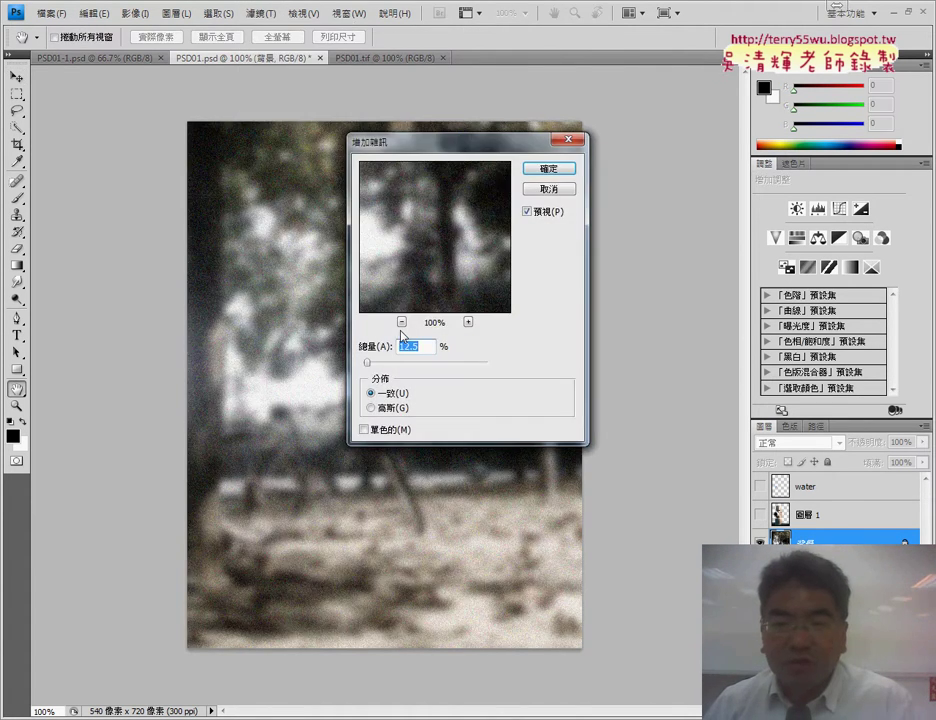
{"action": "left_click_drag", "start_coordinate": [491, 150], "coordinate": [719, 131]}
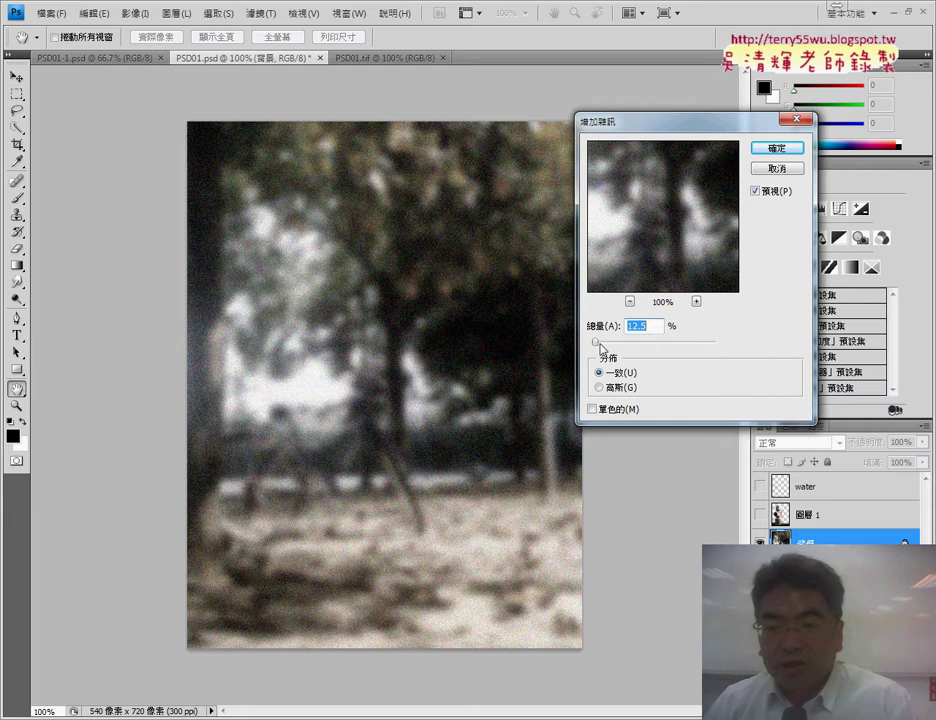
{"action": "left_click_drag", "start_coordinate": [596, 345], "coordinate": [608, 344]}
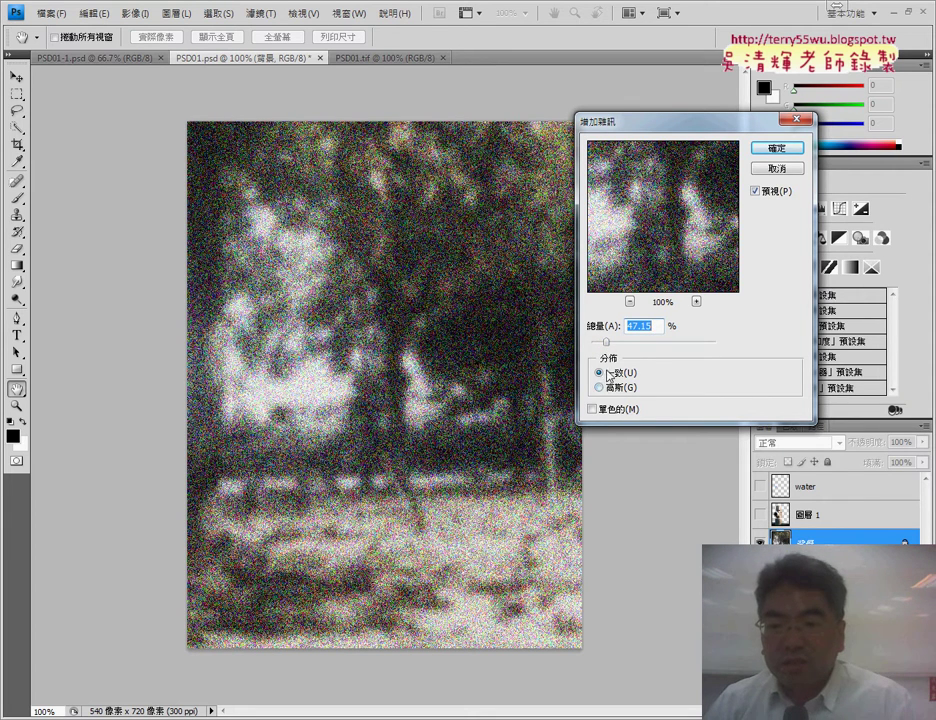
{"action": "left_click", "coordinate": [600, 388]}
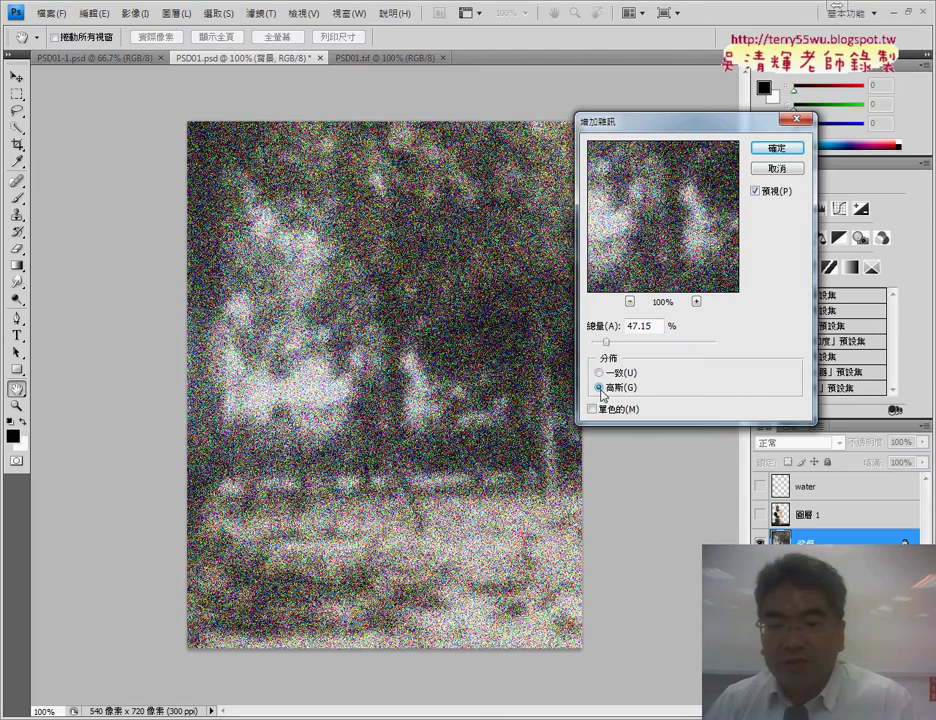
{"action": "left_click", "coordinate": [600, 373]}
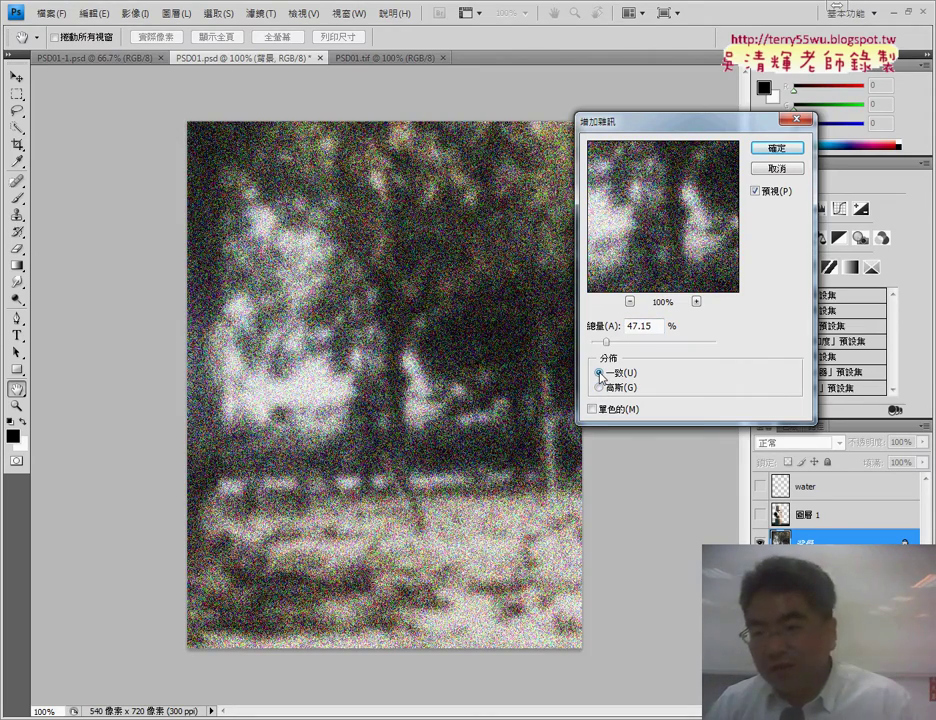
{"action": "left_click_drag", "start_coordinate": [607, 352], "coordinate": [591, 346]}
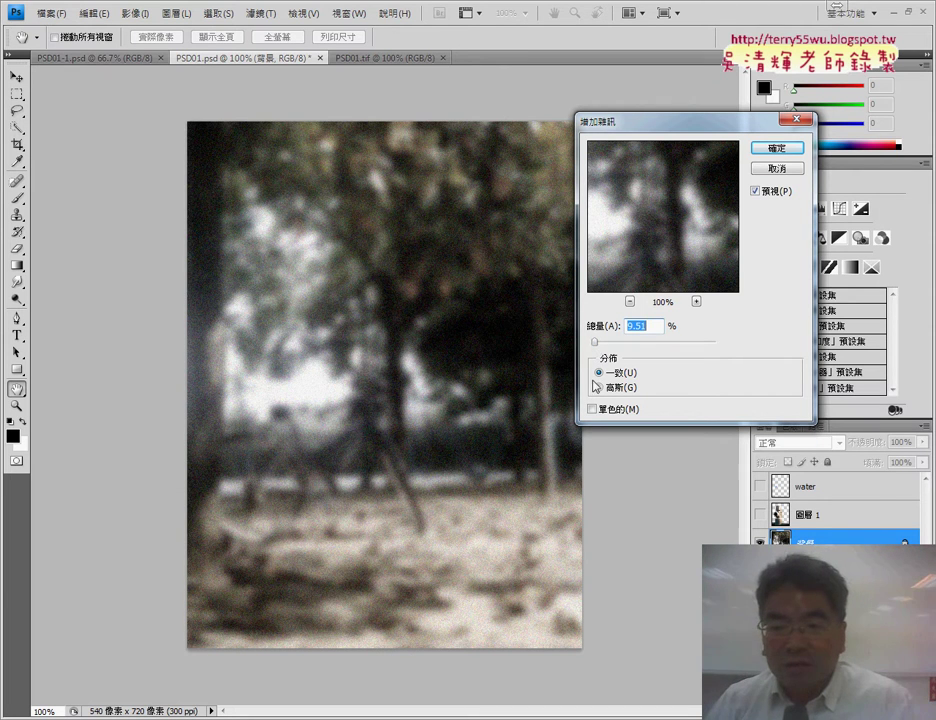
{"action": "left_click", "coordinate": [600, 388]}
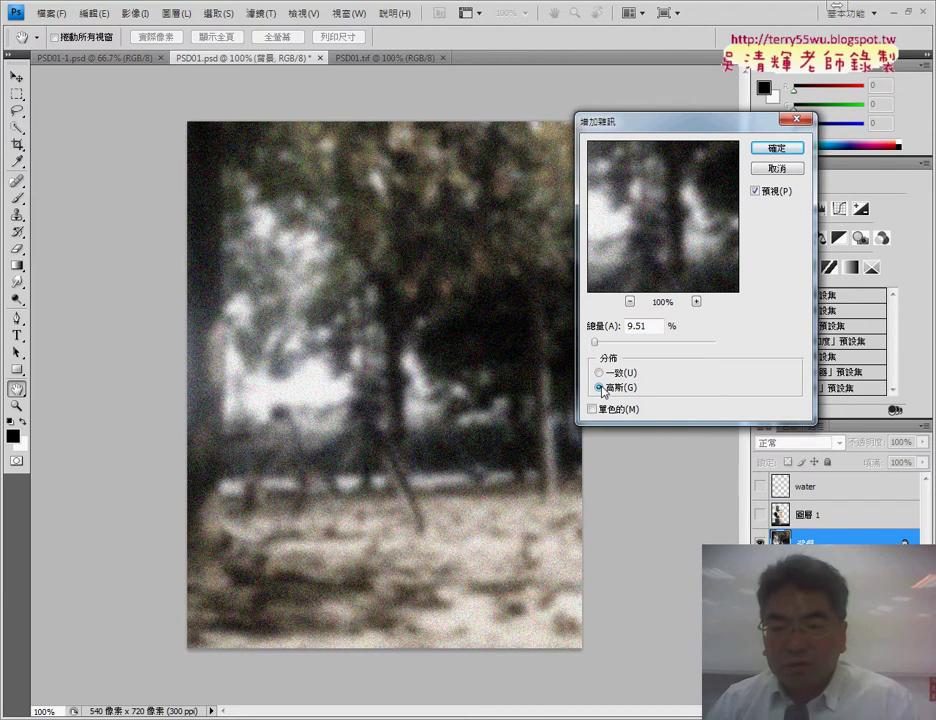
{"action": "left_click", "coordinate": [601, 373]}
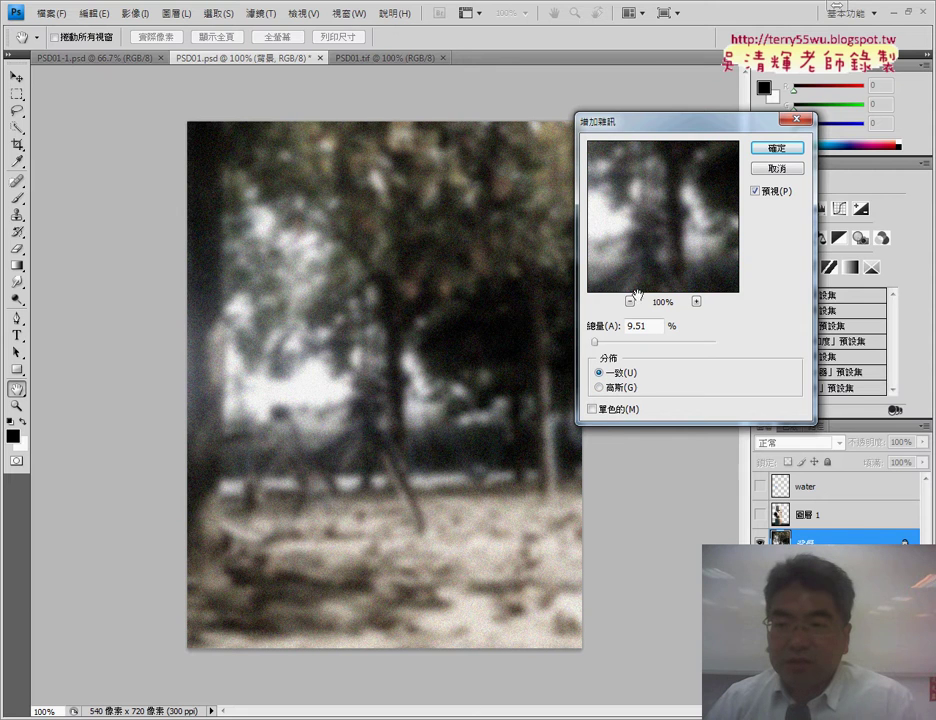
{"action": "left_click", "coordinate": [786, 152]}
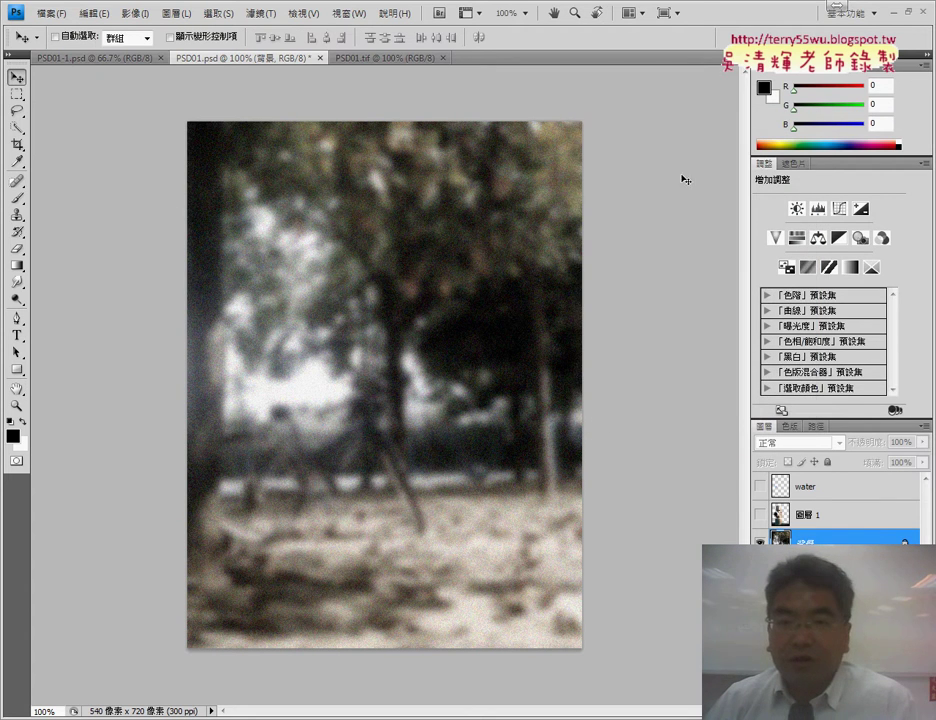
Step: Check the PSD01.tif reference, then return to PSD01.psd with the Filter menu open
{"action": "left_click", "coordinate": [399, 59]}
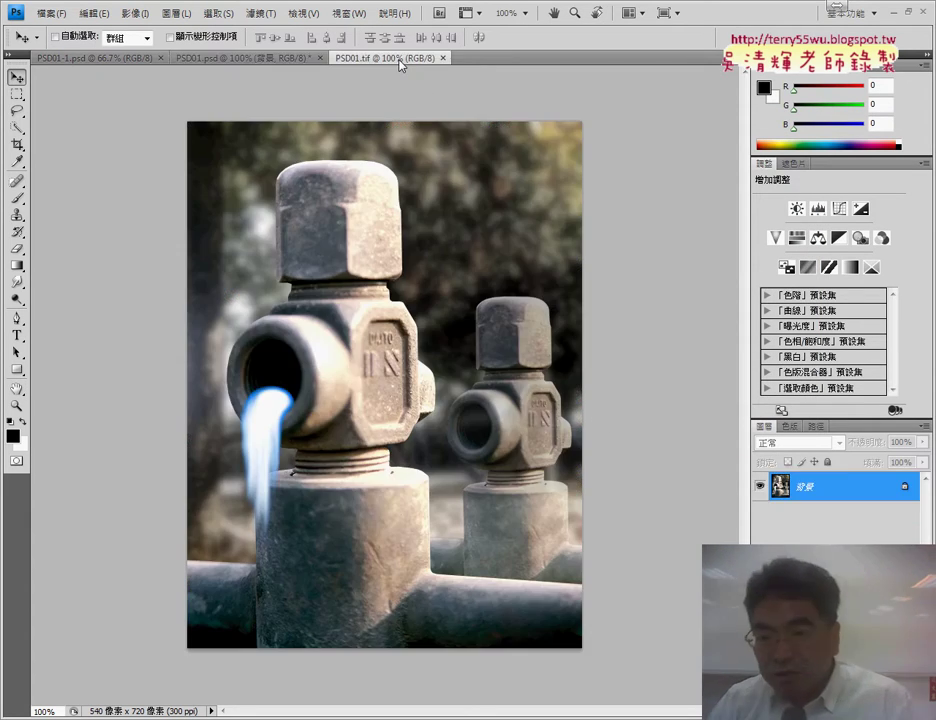
{"action": "left_click", "coordinate": [293, 59]}
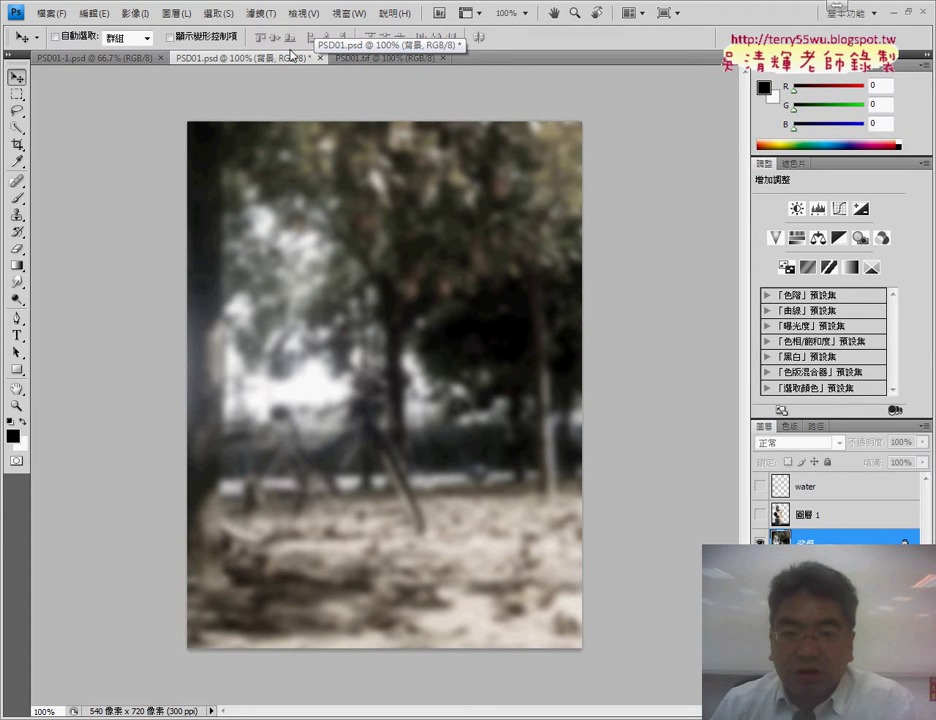
{"action": "left_click", "coordinate": [258, 14]}
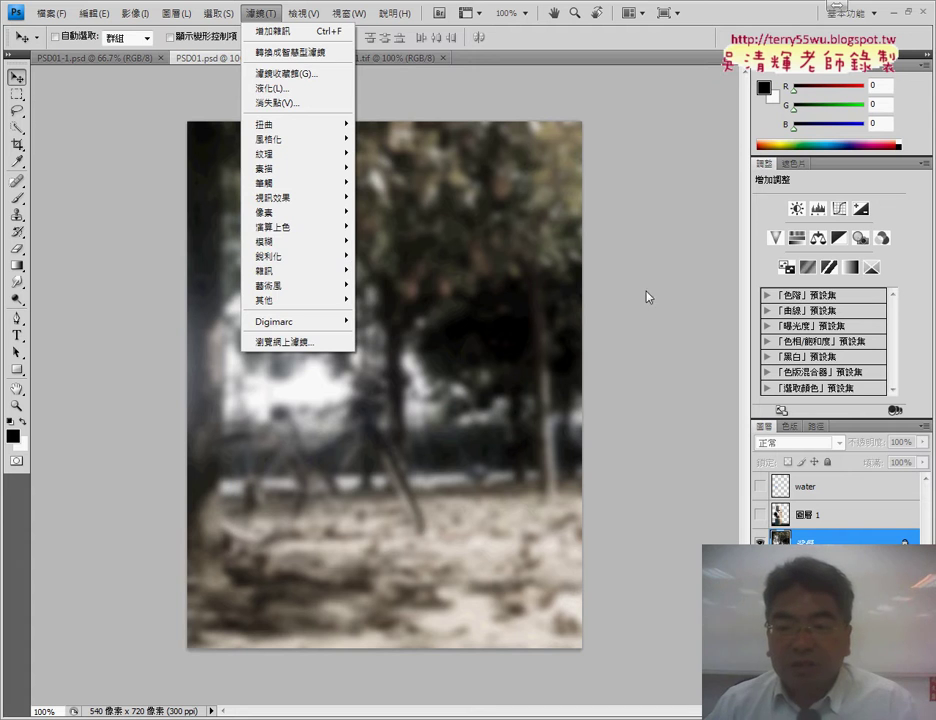
Step: Dismiss the Filter menu without applying anything and show the 圖層 1 valve layer again
{"action": "left_click", "coordinate": [680, 293]}
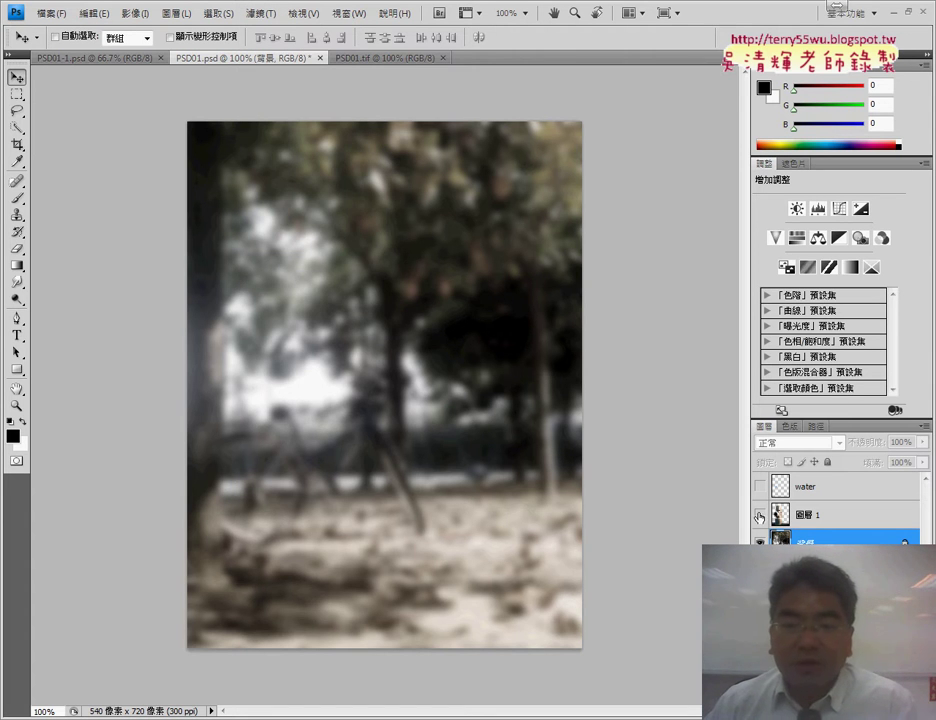
{"action": "left_click", "coordinate": [760, 515]}
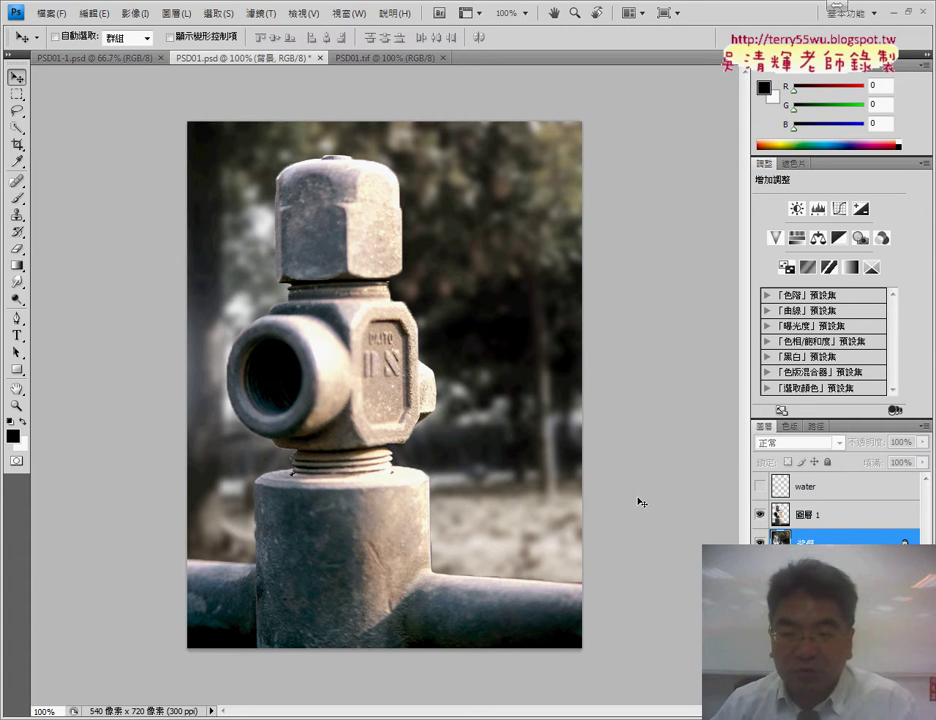
{"action": "key", "text": "alt+Tab"}
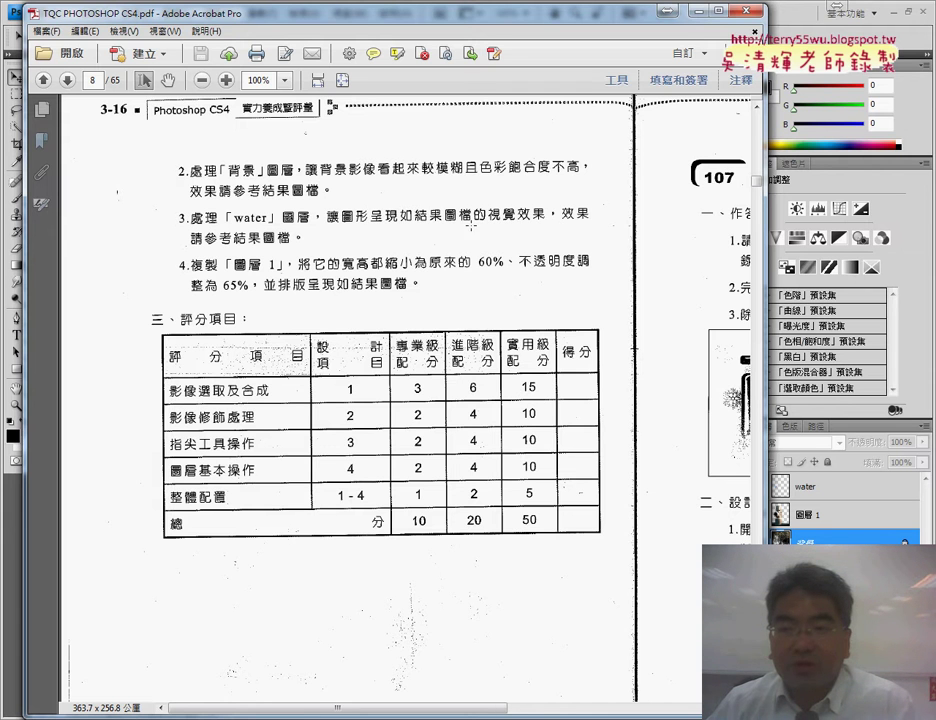
Step: Compare with the PSD01.tif reference, then show the water layer in PSD01.psd
{"action": "left_click", "coordinate": [695, 12]}
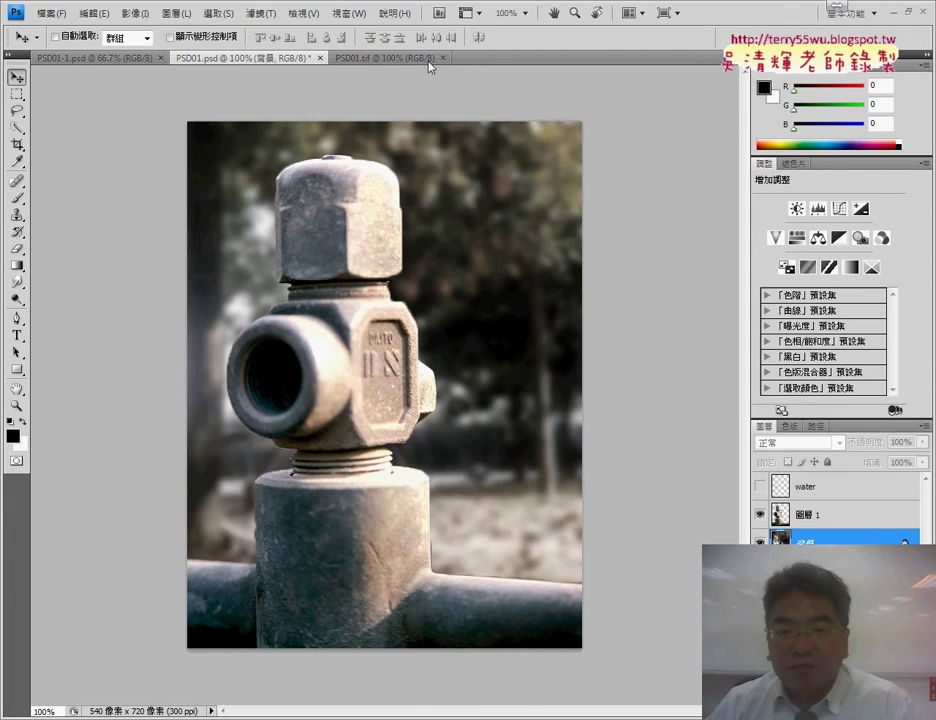
{"action": "left_click", "coordinate": [374, 58]}
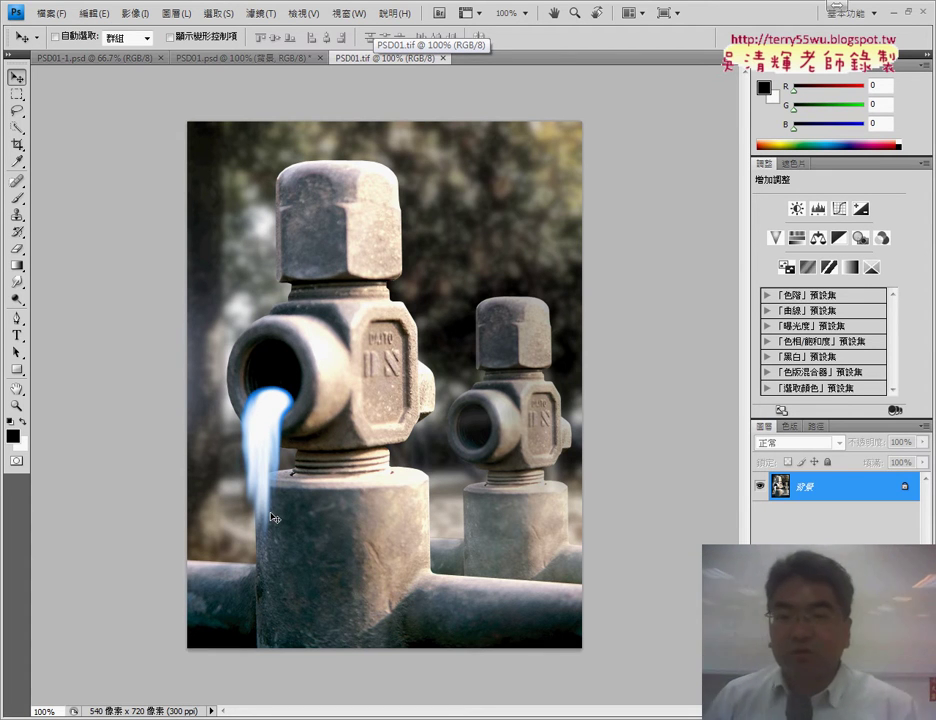
{"action": "left_click", "coordinate": [255, 58]}
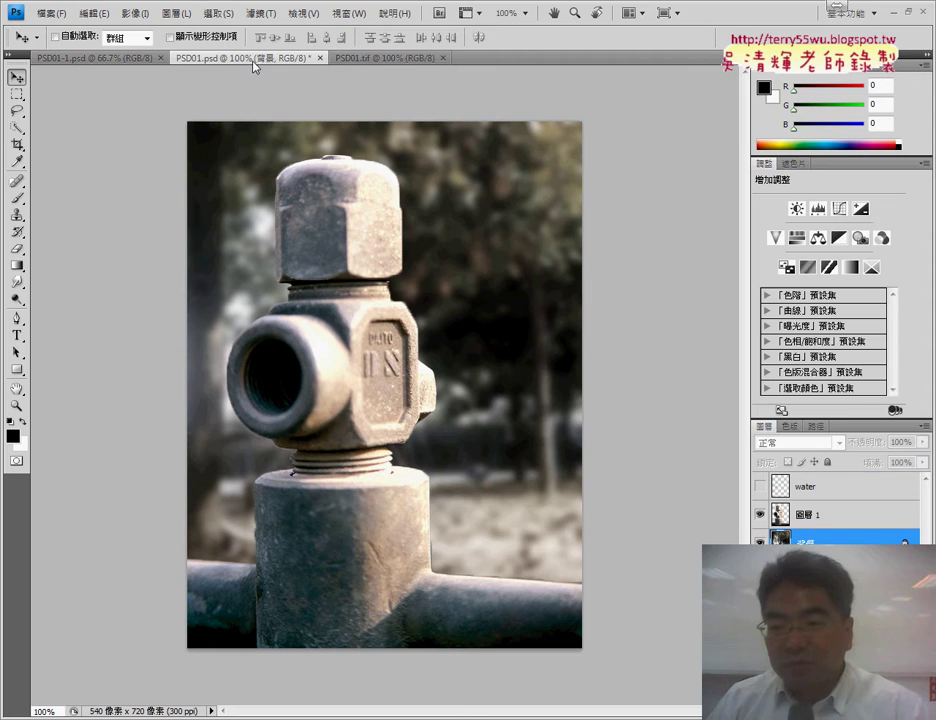
{"action": "left_click", "coordinate": [760, 487]}
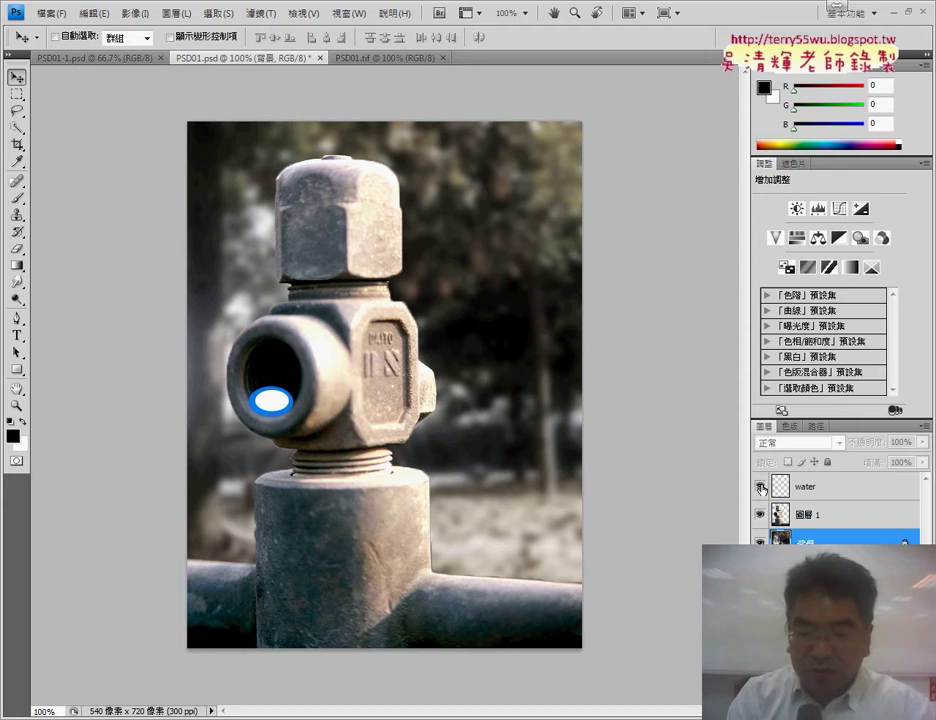
Step: Make the water layer the active layer for editing its blue ellipse
{"action": "left_click_drag", "start_coordinate": [798, 497], "coordinate": [754, 492]}
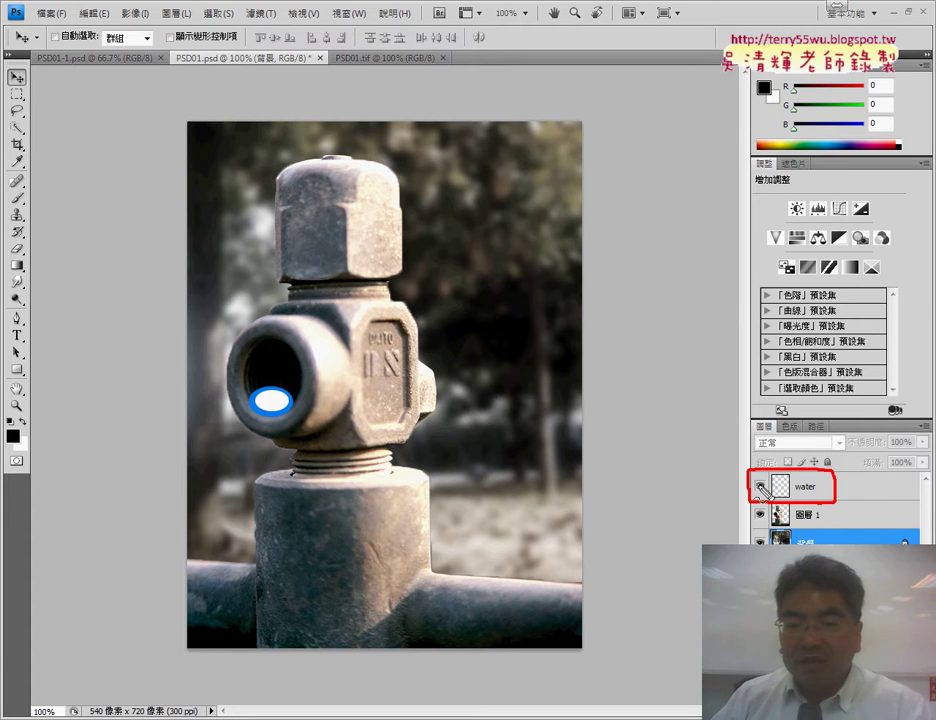
{"action": "mouse_move", "coordinate": [285, 380]}
{"action": "left_mouse_down"}
{"action": "mouse_move", "coordinate": [247, 424]}
{"action": "mouse_move", "coordinate": [290, 382]}
{"action": "left_mouse_up"}
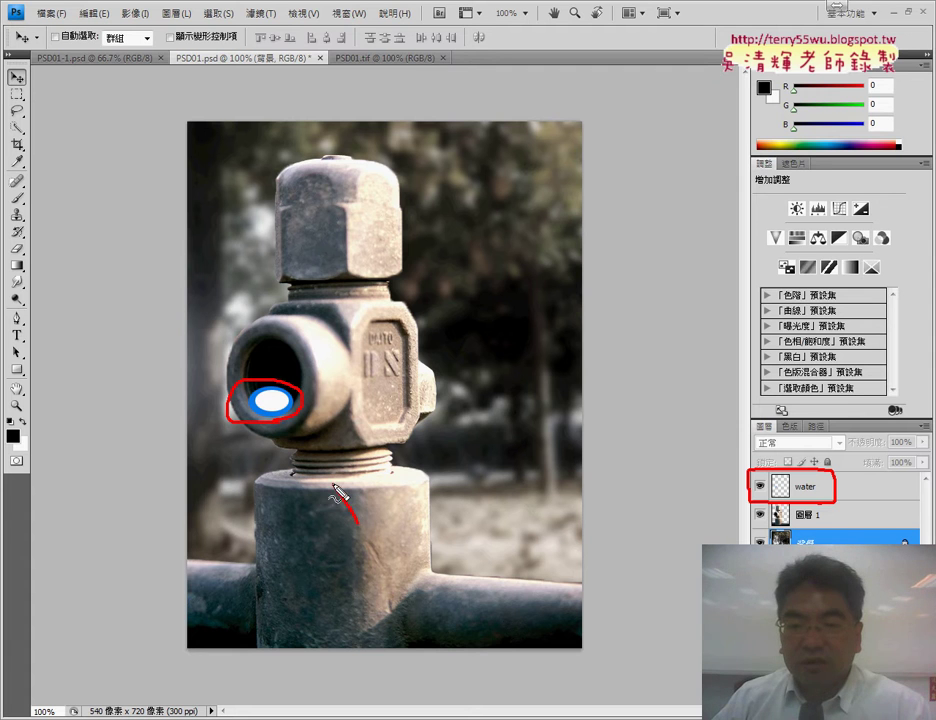
{"action": "left_click_drag", "start_coordinate": [357, 522], "coordinate": [284, 447]}
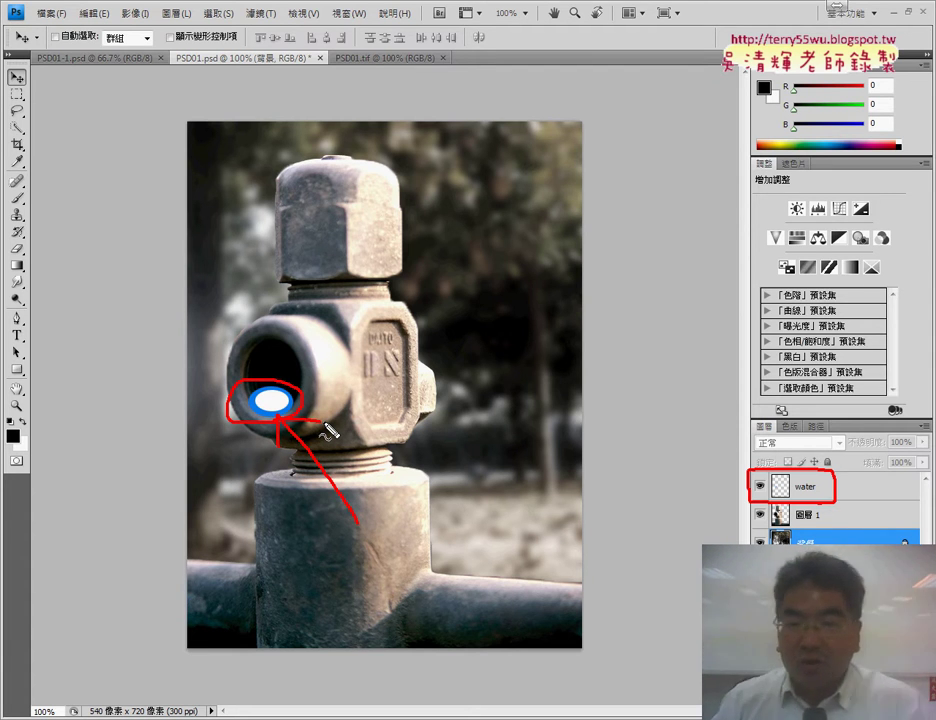
{"action": "key", "text": "Escape"}
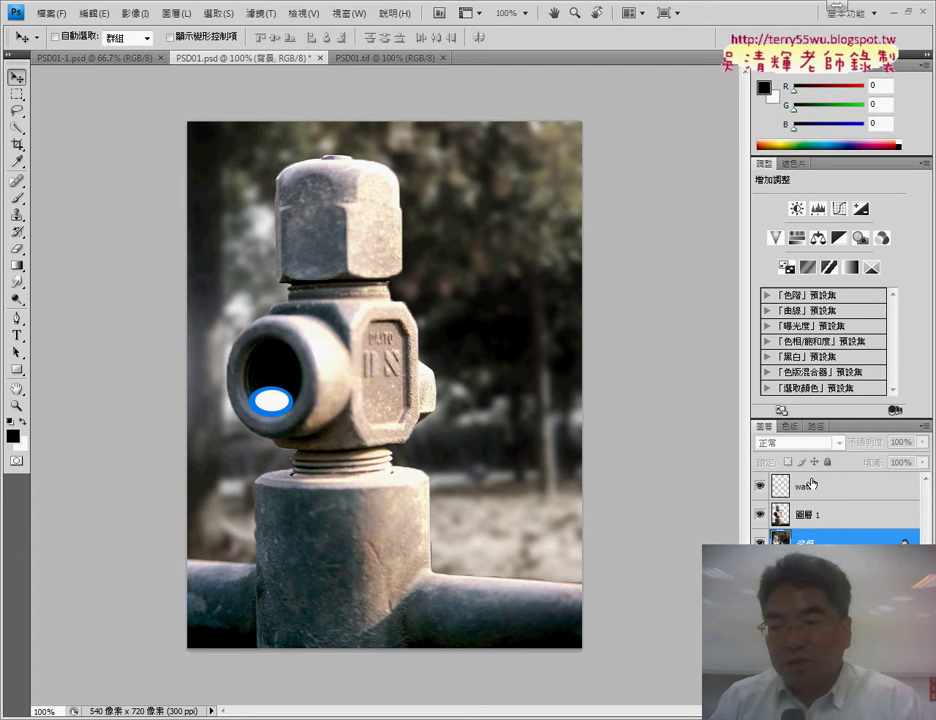
{"action": "left_click", "coordinate": [816, 490]}
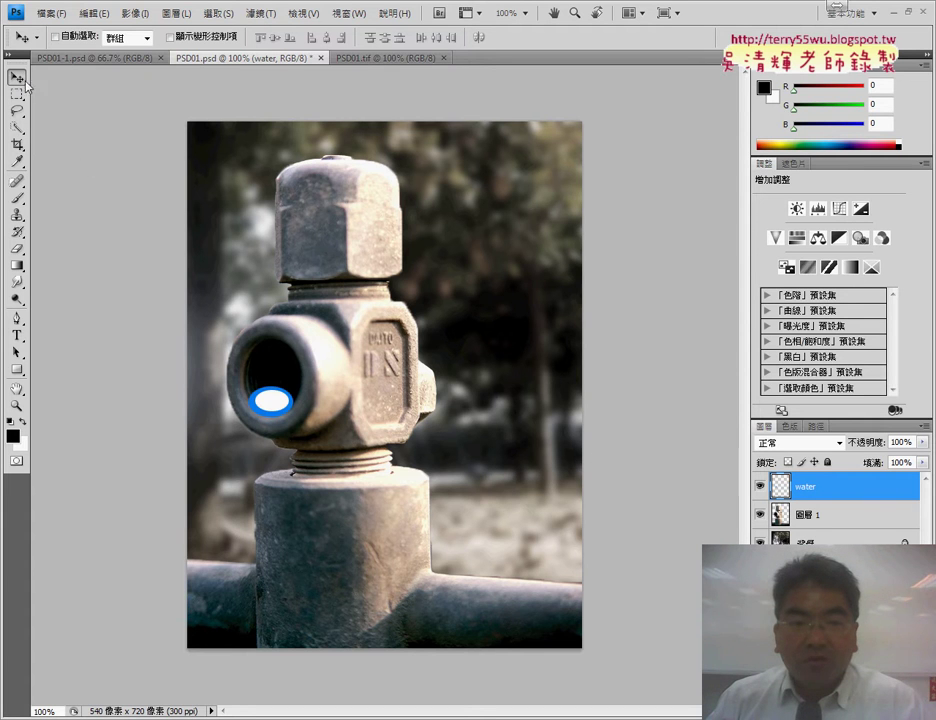
Step: Switch to the Smudge Tool (指尖工具) with 50% strength
{"action": "left_click", "coordinate": [16, 285]}
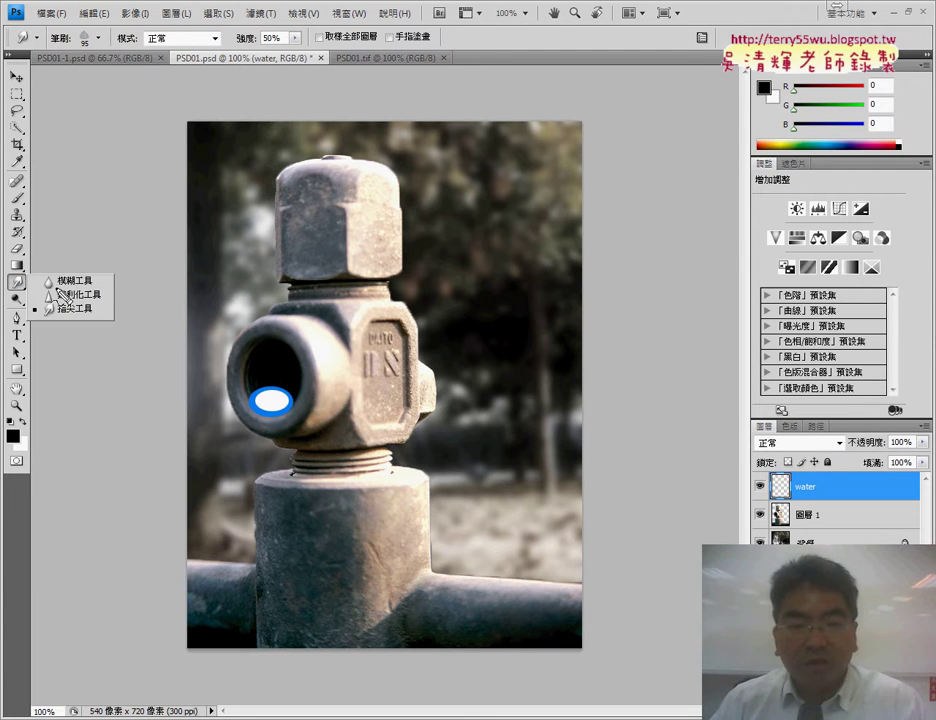
{"action": "left_click_drag", "start_coordinate": [47, 290], "coordinate": [105, 290]}
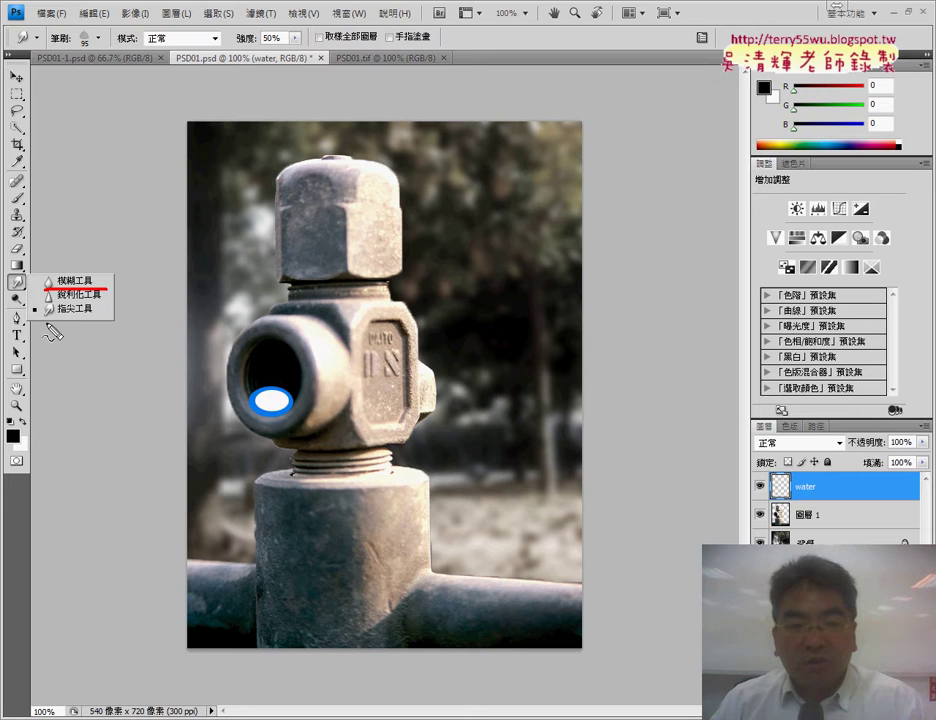
{"action": "left_click_drag", "start_coordinate": [47, 318], "coordinate": [104, 318]}
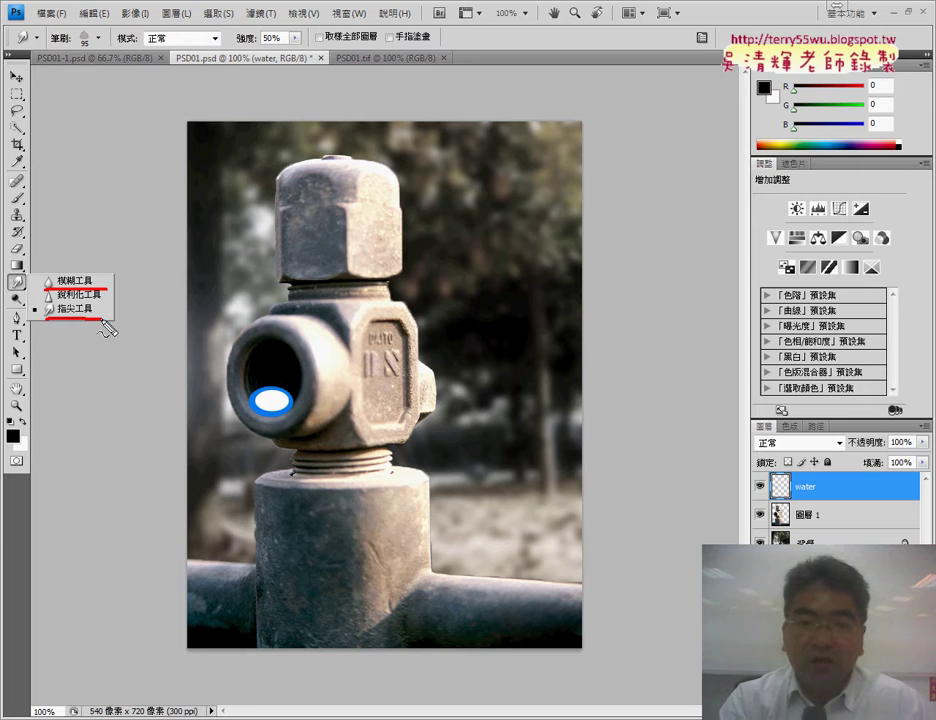
{"action": "left_click", "coordinate": [100, 324]}
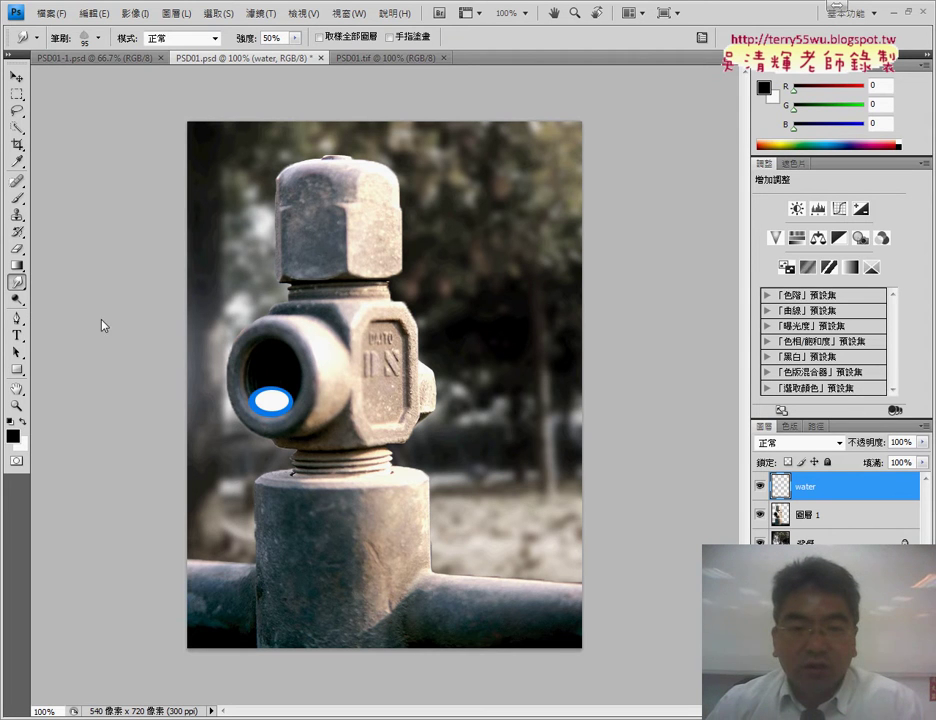
{"action": "right_click", "coordinate": [17, 284]}
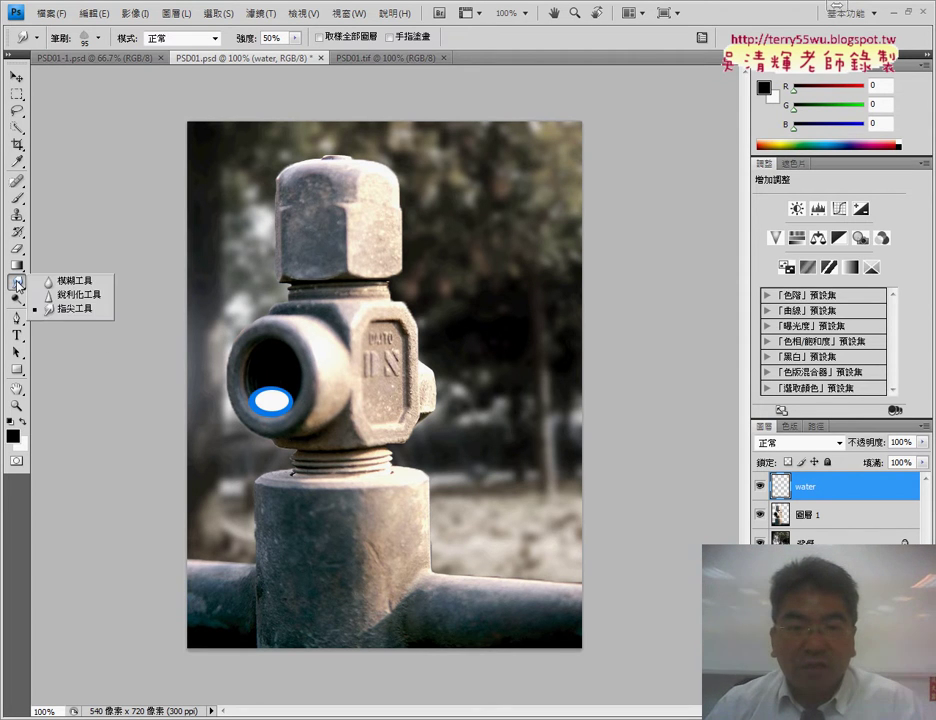
{"action": "left_click", "coordinate": [72, 309]}
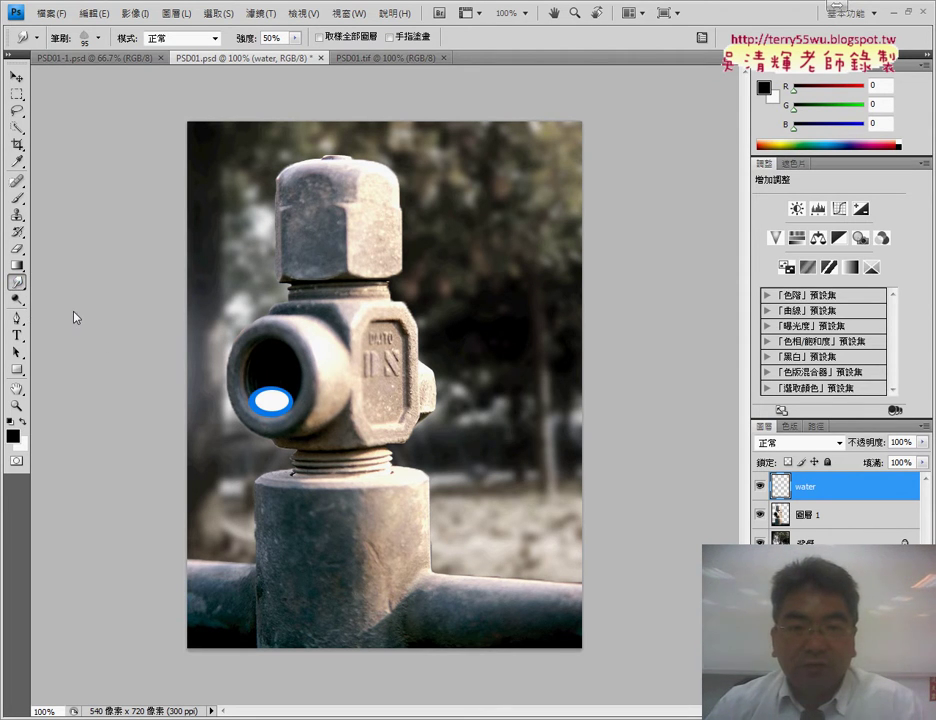
Step: Set the smudge brush to the 45 px soft round preset with 0% hardness
{"action": "left_click", "coordinate": [98, 40]}
{"action": "left_click_drag", "start_coordinate": [166, 210], "coordinate": [166, 175]}
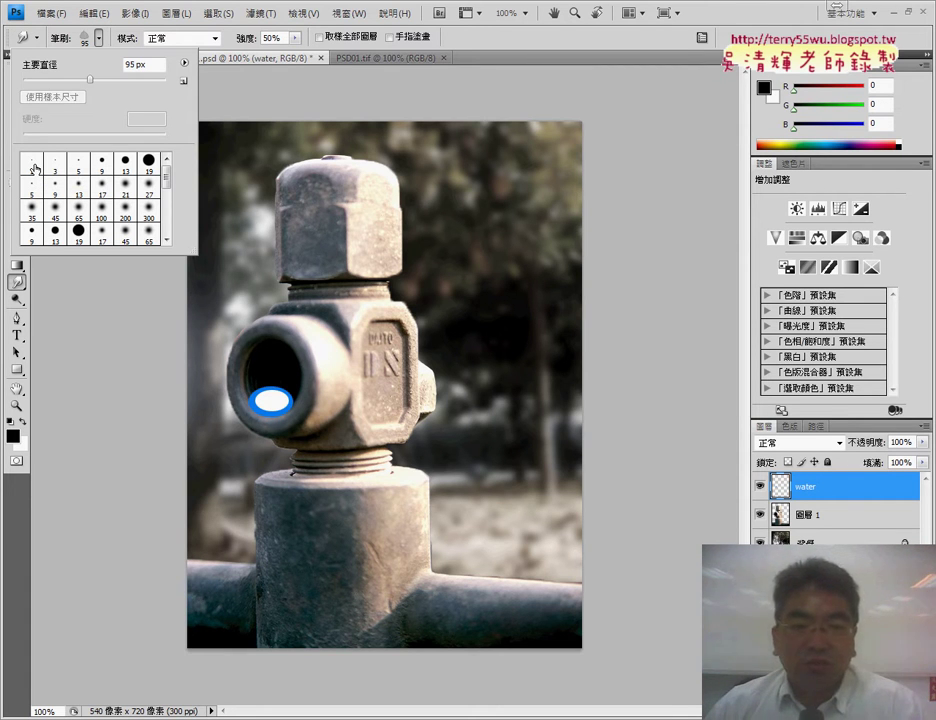
{"action": "left_click", "coordinate": [56, 216]}
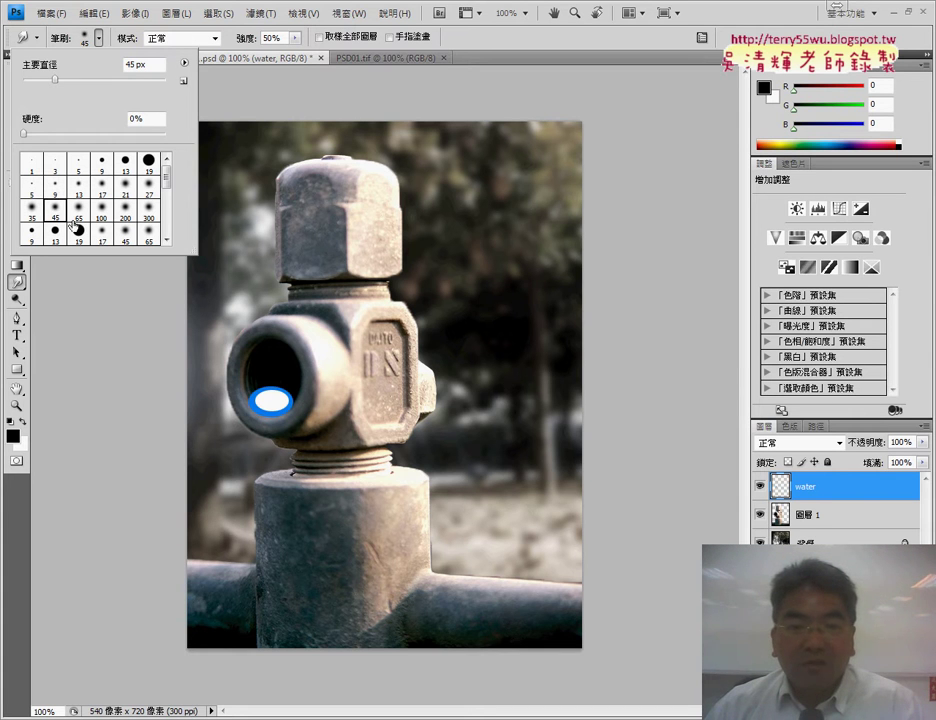
{"action": "left_click", "coordinate": [123, 326]}
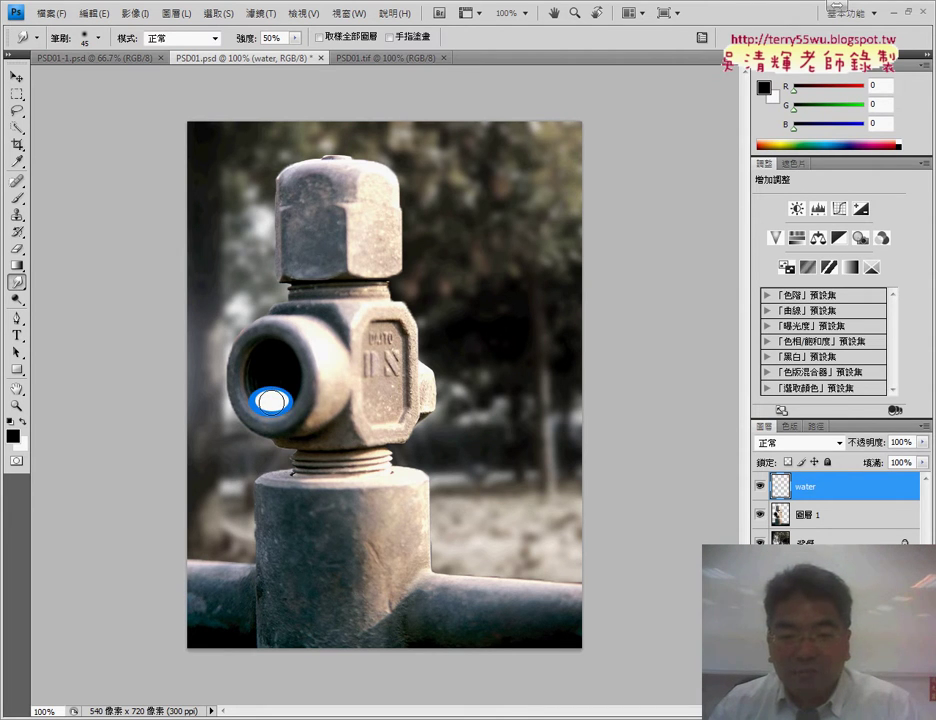
Step: Smudge the blue ellipse downward twice into a water stream, then view PSD01.tif for comparison
{"action": "left_click_drag", "start_coordinate": [264, 410], "coordinate": [250, 452]}
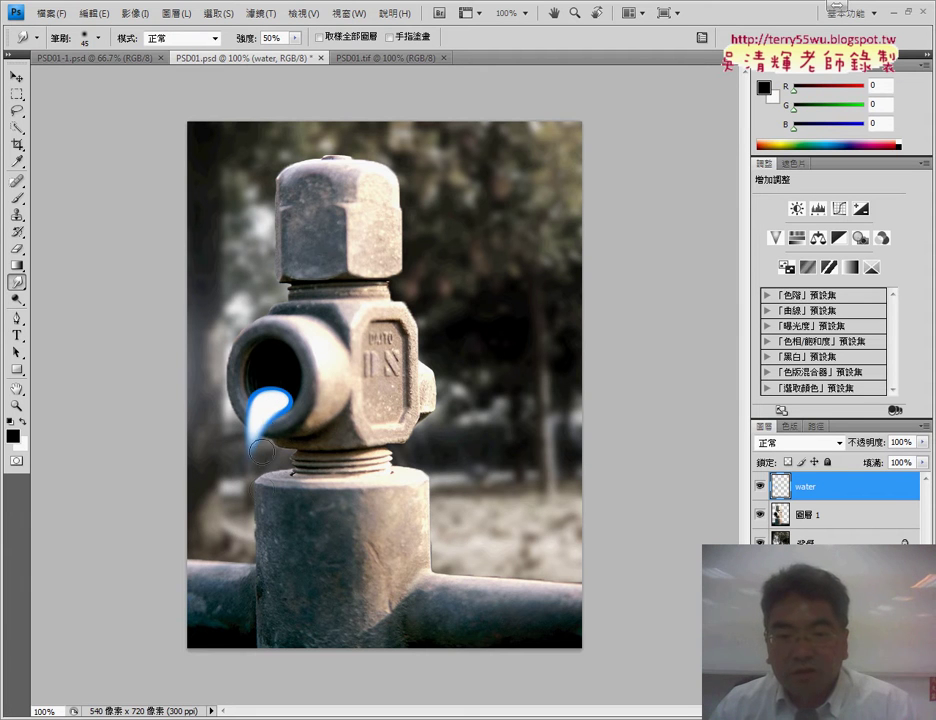
{"action": "left_click_drag", "start_coordinate": [268, 406], "coordinate": [256, 482]}
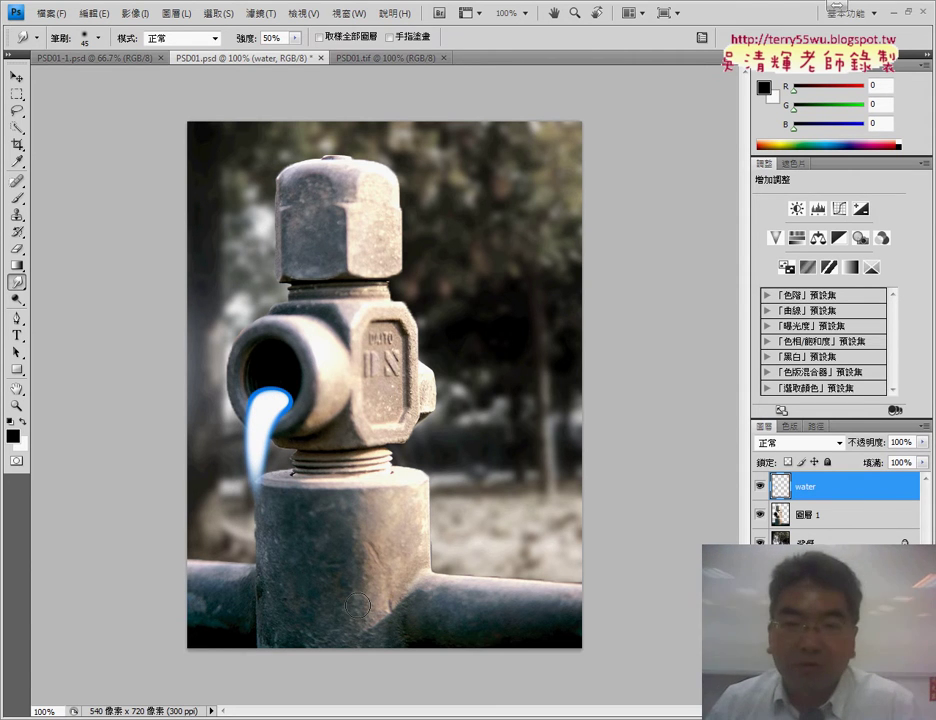
{"action": "left_click", "coordinate": [380, 58]}
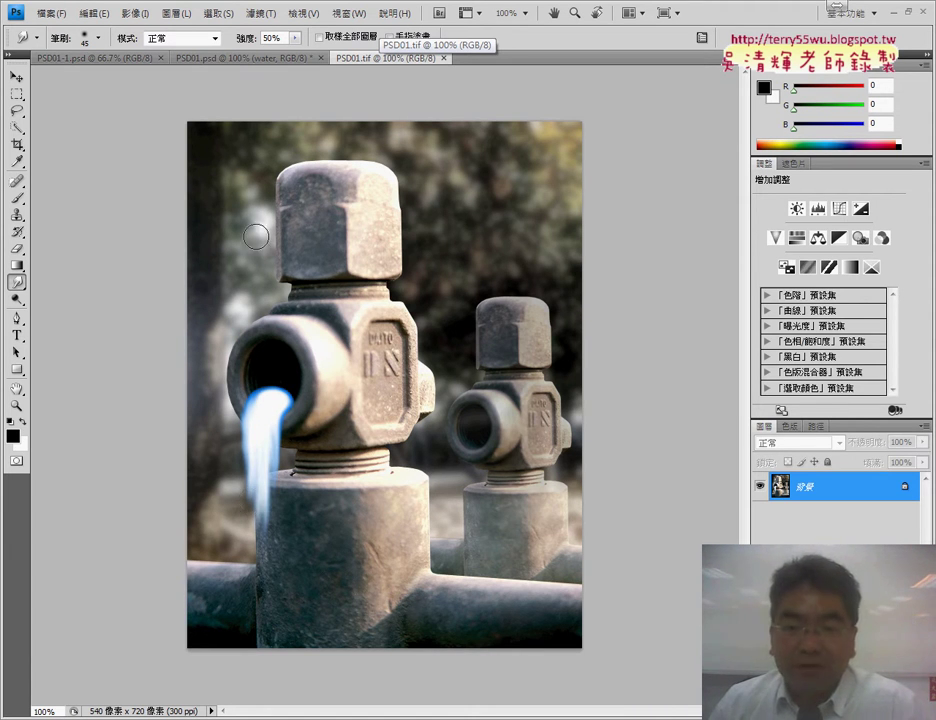
Step: Return to the PSD01.psd working document
{"action": "left_click", "coordinate": [205, 58]}
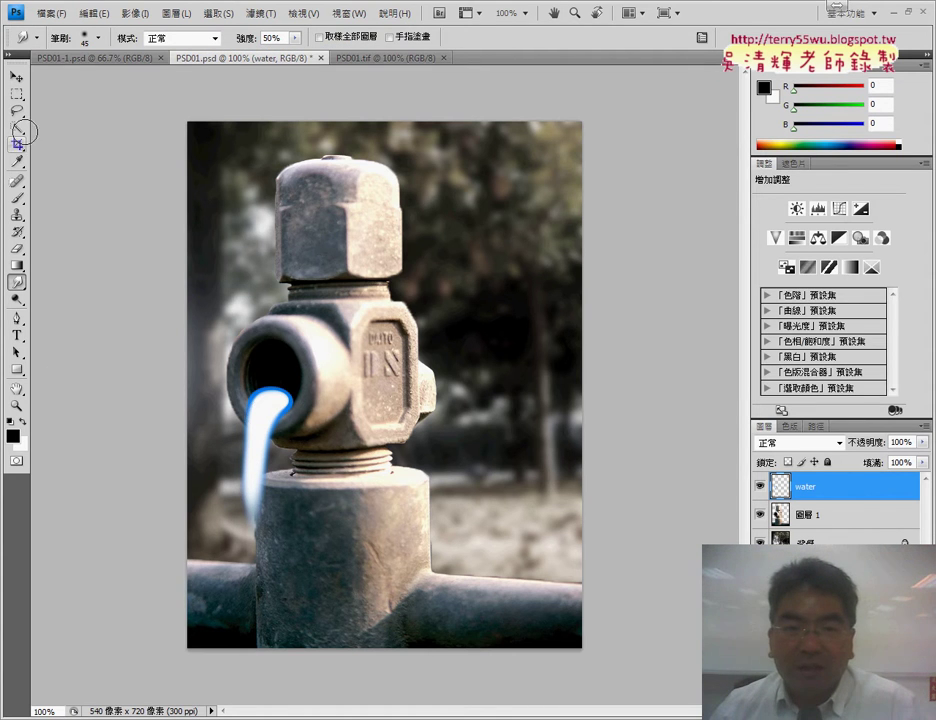
Step: Smudge the stream's lower end brighter and further down with the 39 px scatter brush
{"action": "left_click", "coordinate": [100, 40]}
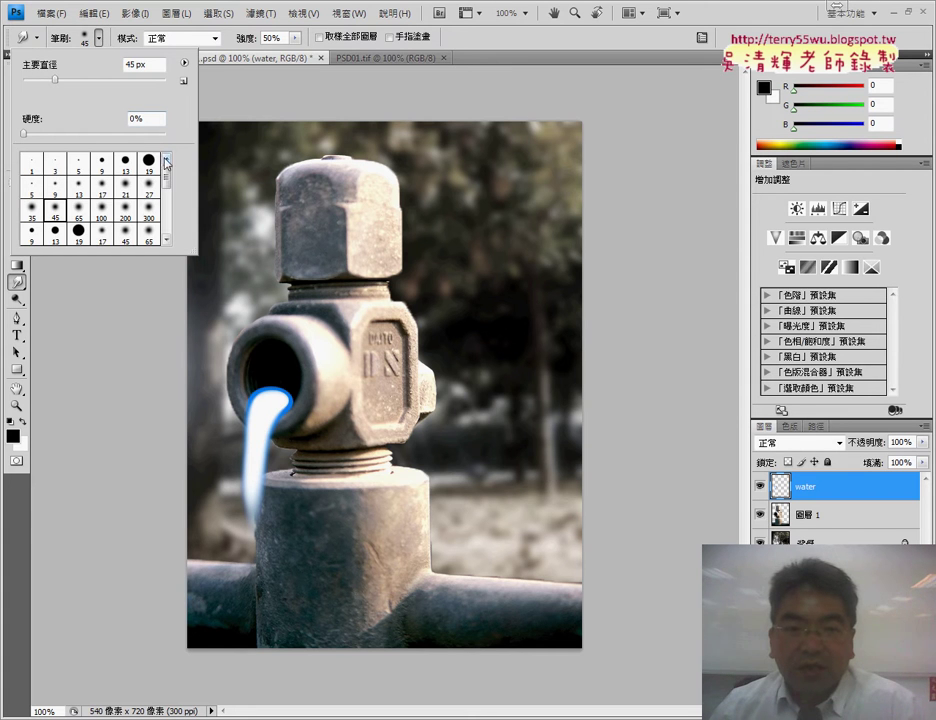
{"action": "left_click_drag", "start_coordinate": [171, 175], "coordinate": [170, 194]}
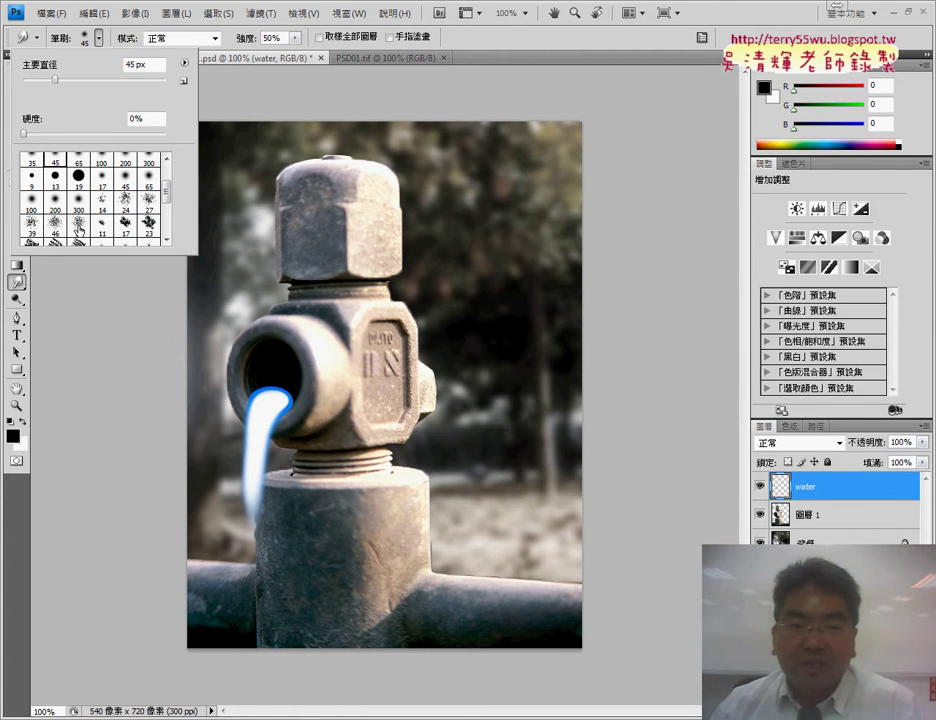
{"action": "left_click", "coordinate": [31, 225]}
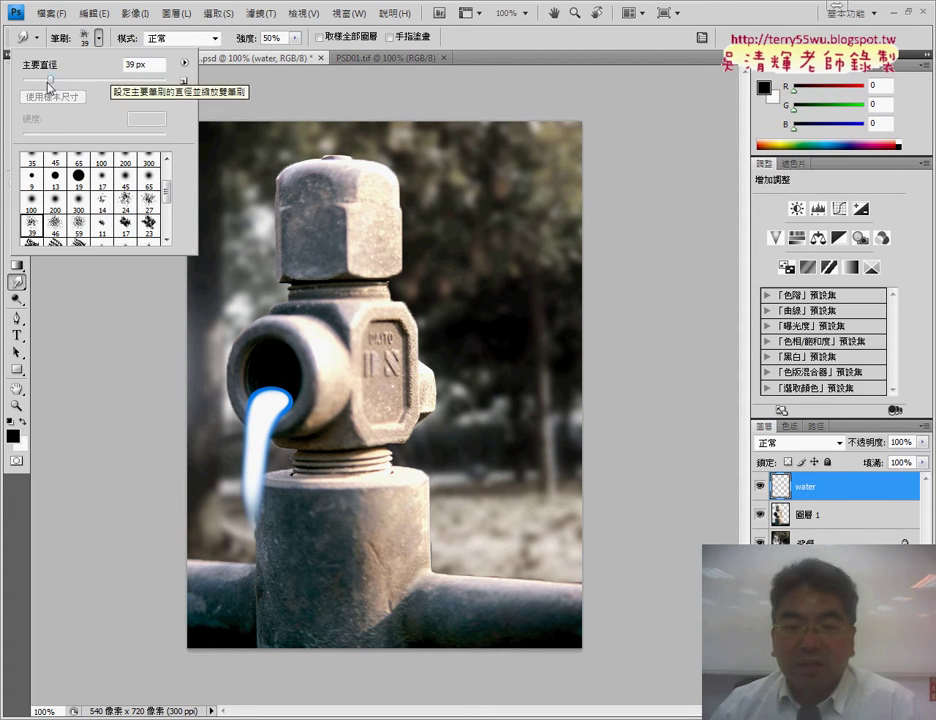
{"action": "left_click", "coordinate": [134, 313]}
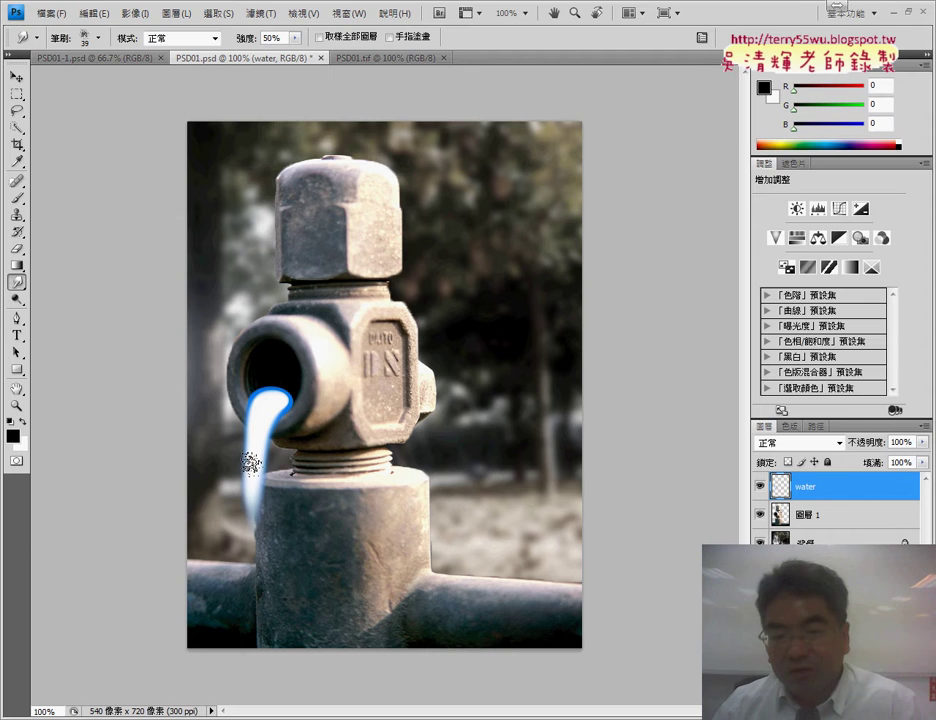
{"action": "mouse_move", "coordinate": [250, 450]}
{"action": "left_mouse_down"}
{"action": "mouse_move", "coordinate": [260, 515]}
{"action": "mouse_move", "coordinate": [260, 452]}
{"action": "left_mouse_up"}
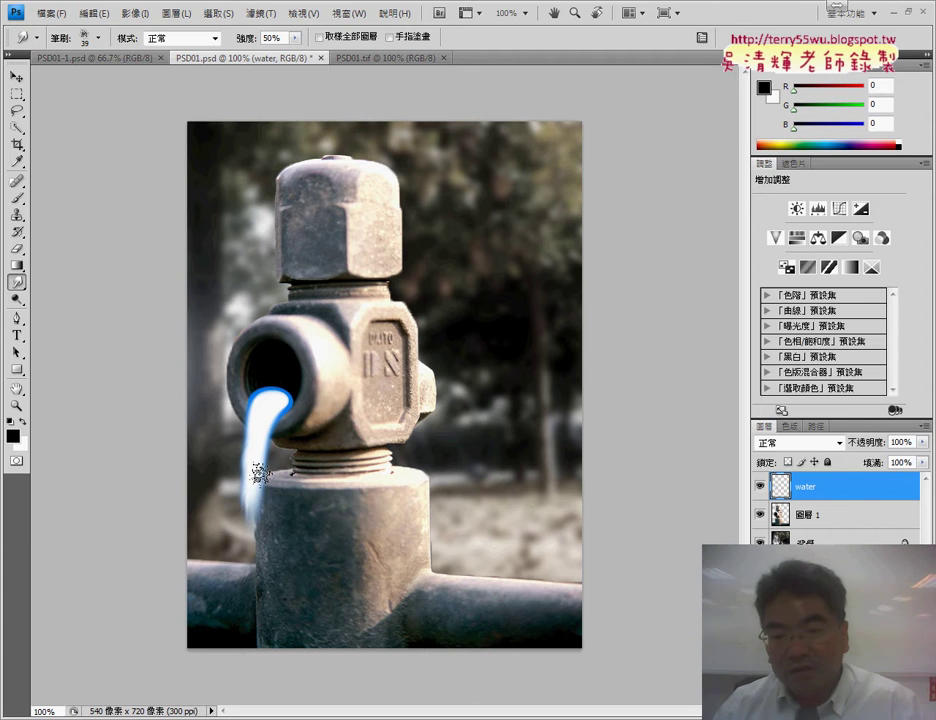
{"action": "left_click_drag", "start_coordinate": [261, 447], "coordinate": [253, 488]}
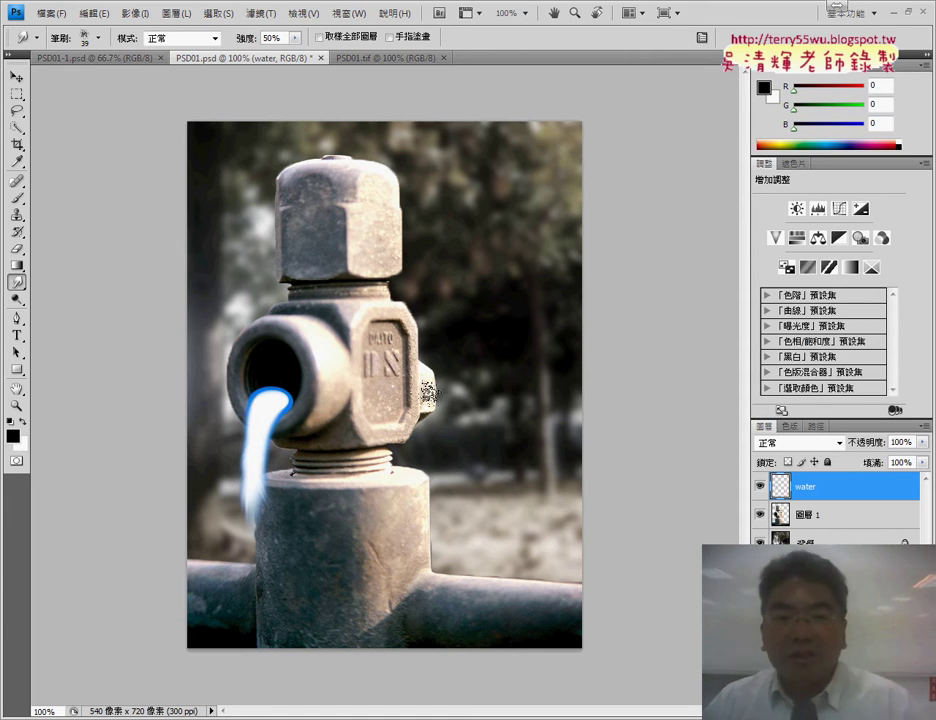
Step: Try the 74 px star brush around the spout, then undo its smudge marks
{"action": "left_click", "coordinate": [98, 40]}
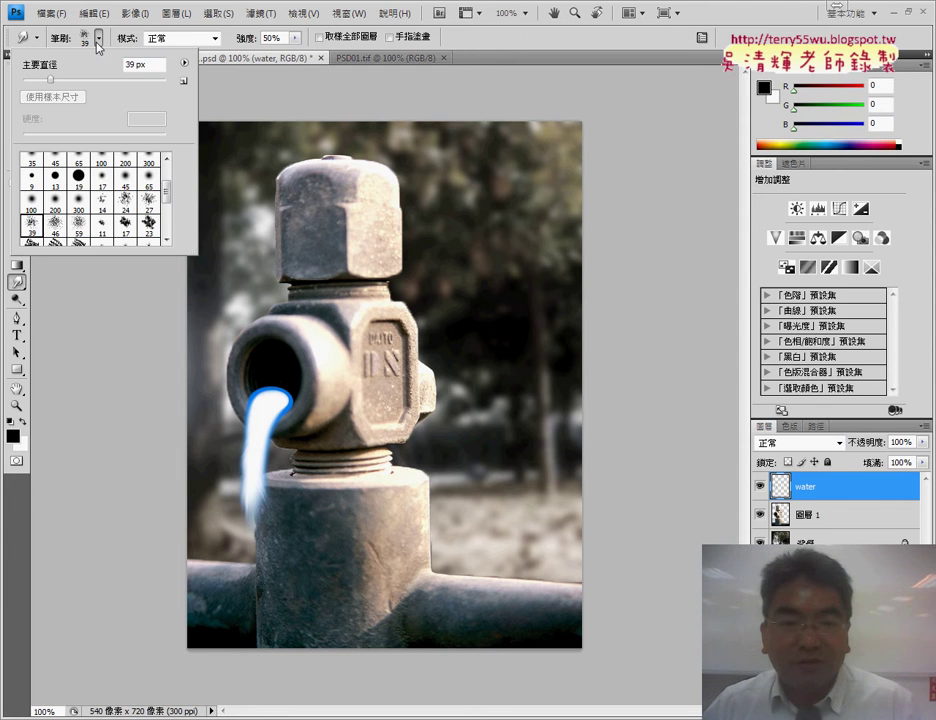
{"action": "left_click_drag", "start_coordinate": [167, 190], "coordinate": [170, 217]}
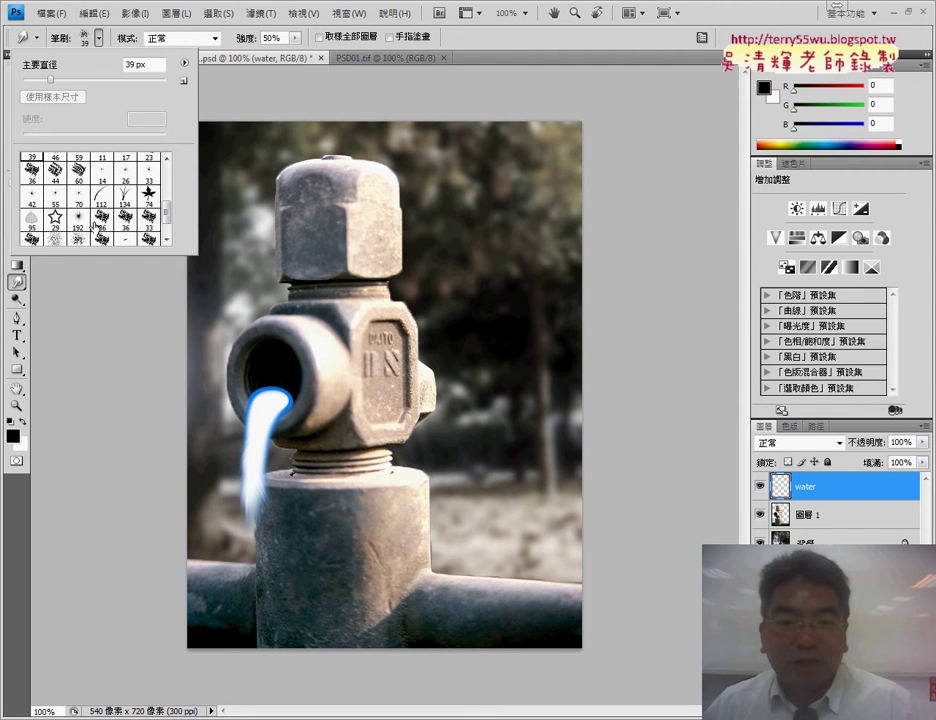
{"action": "left_click_drag", "start_coordinate": [167, 203], "coordinate": [167, 208]}
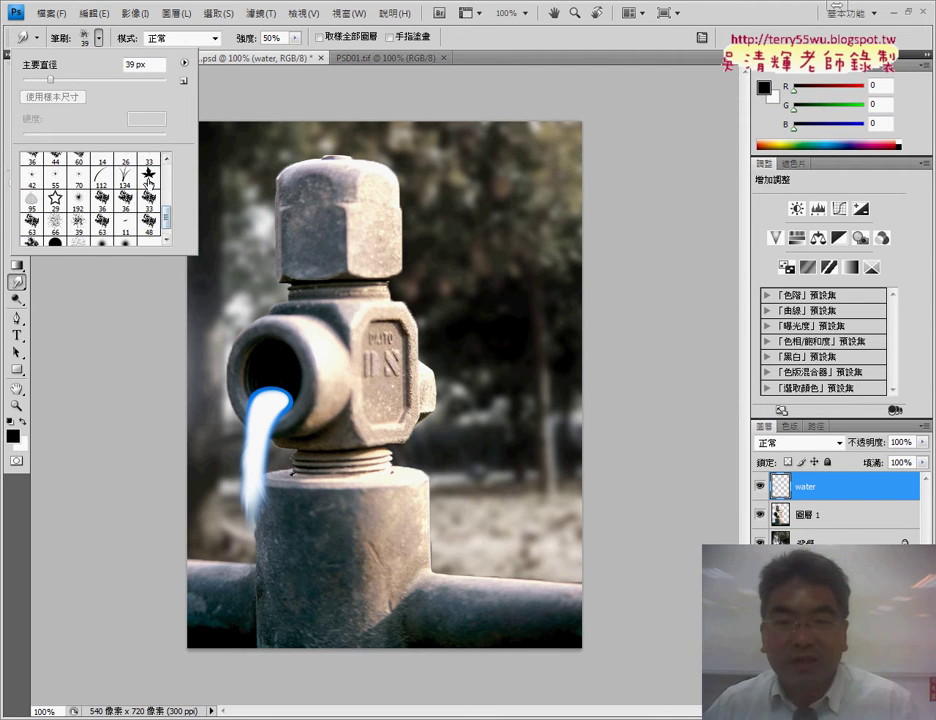
{"action": "left_click", "coordinate": [148, 180]}
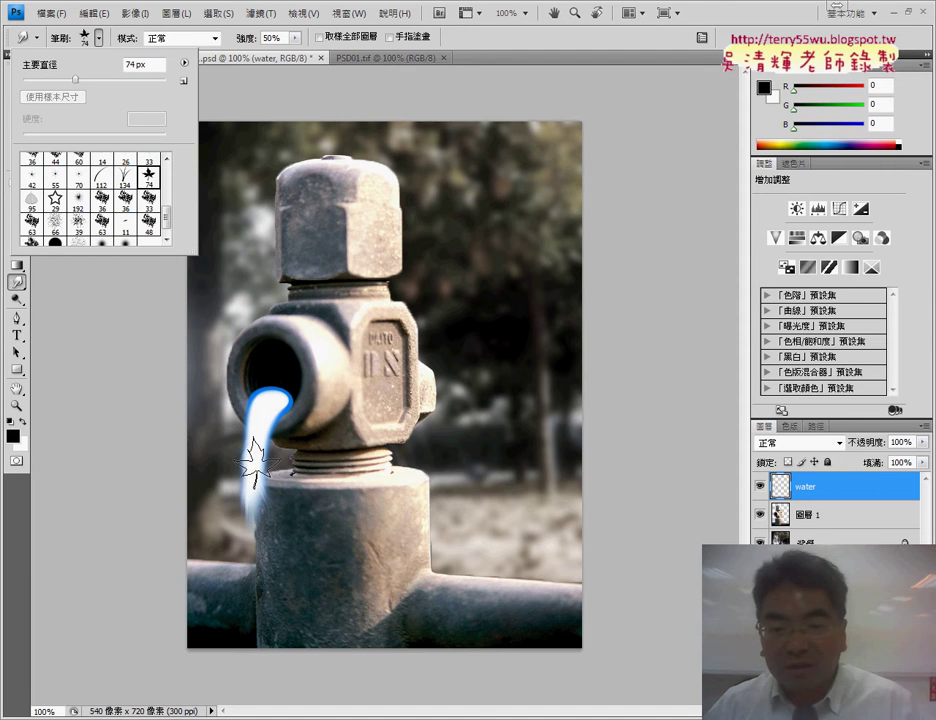
{"action": "left_click_drag", "start_coordinate": [250, 462], "coordinate": [268, 405]}
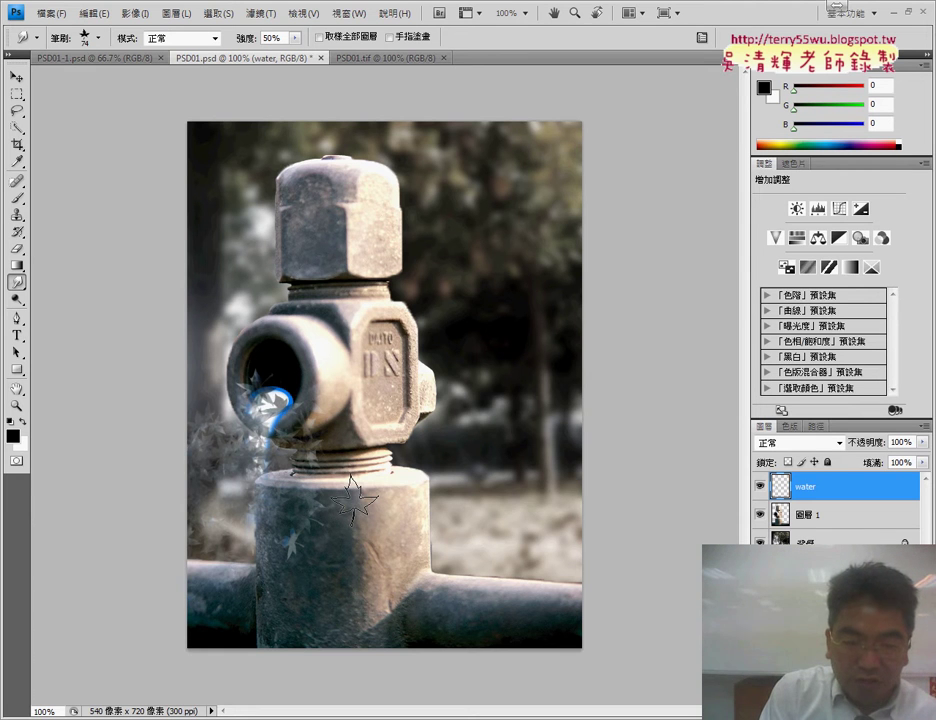
{"action": "key", "text": "ctrl+z"}
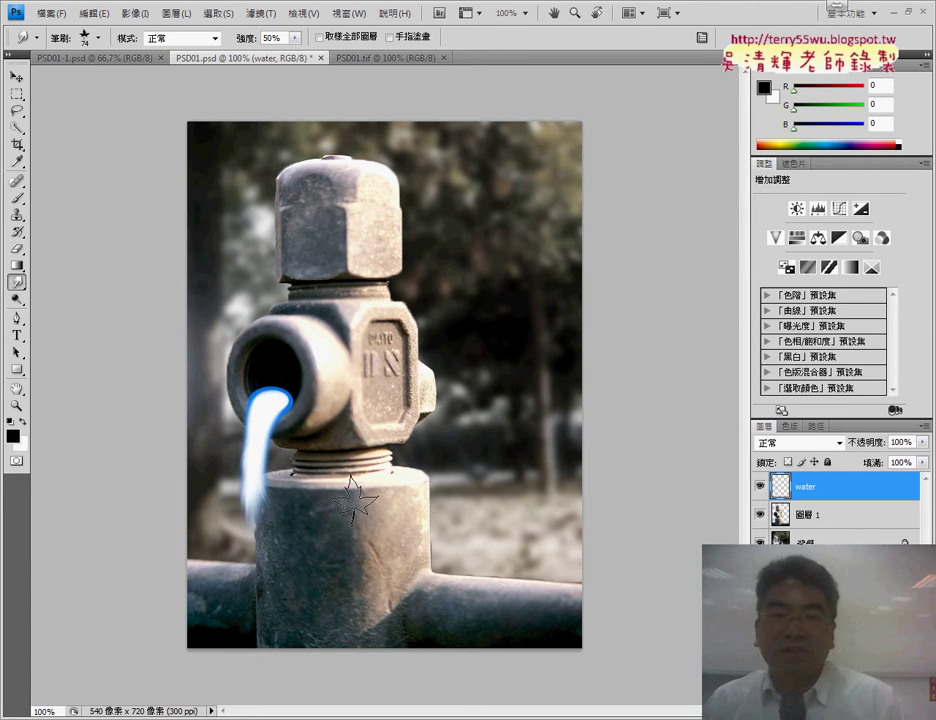
Step: Restore the 39 px scattered smudge brush and briefly check the instructions PDF
{"action": "left_click", "coordinate": [98, 38]}
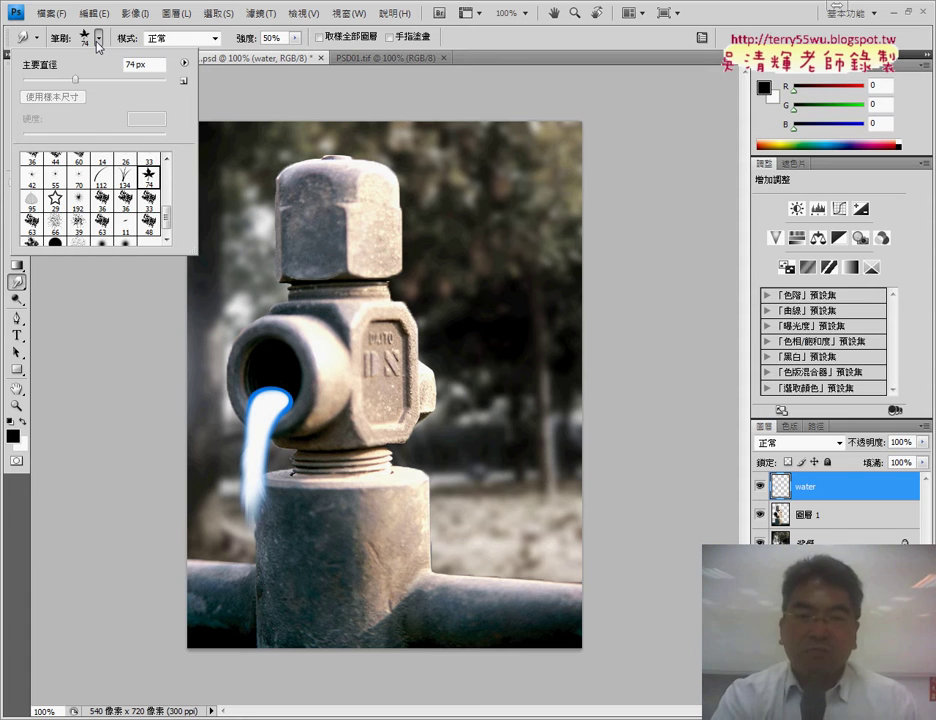
{"action": "left_click", "coordinate": [97, 40]}
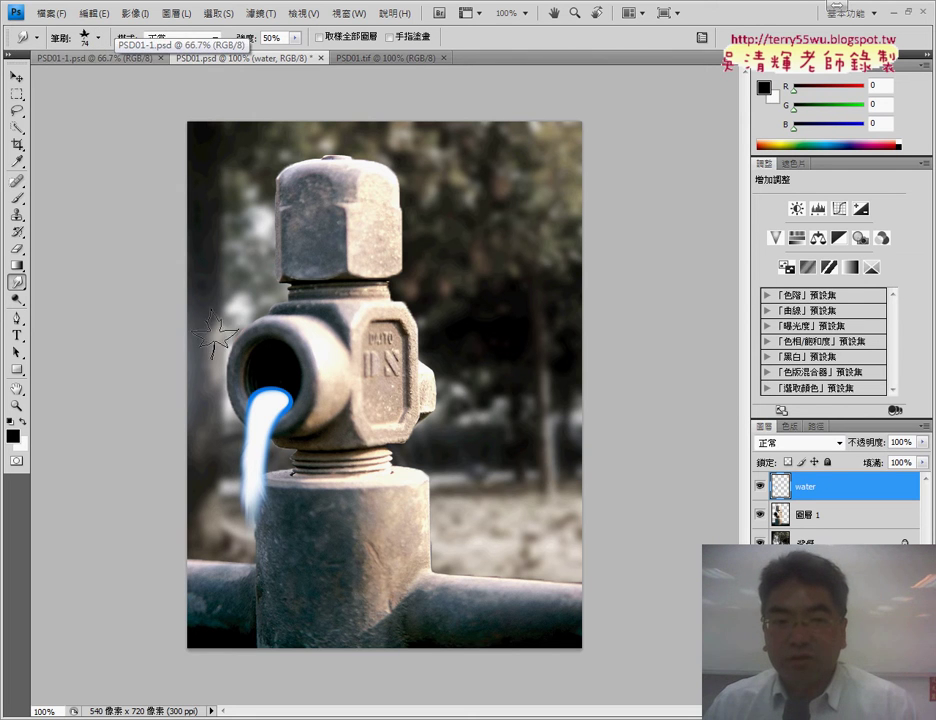
{"action": "left_click", "coordinate": [97, 38]}
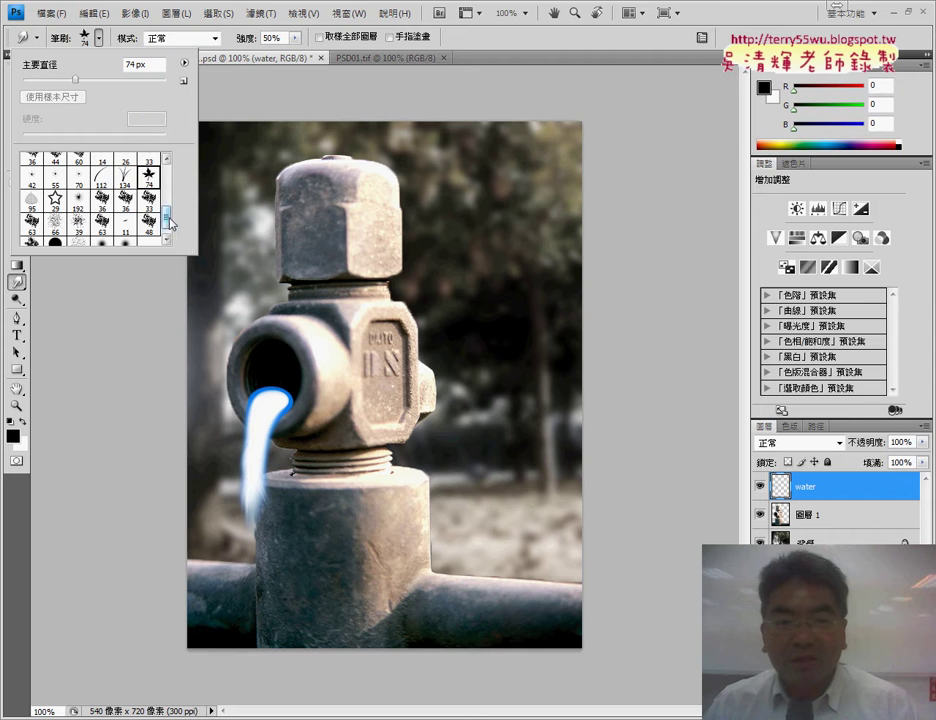
{"action": "left_click_drag", "start_coordinate": [170, 224], "coordinate": [168, 185]}
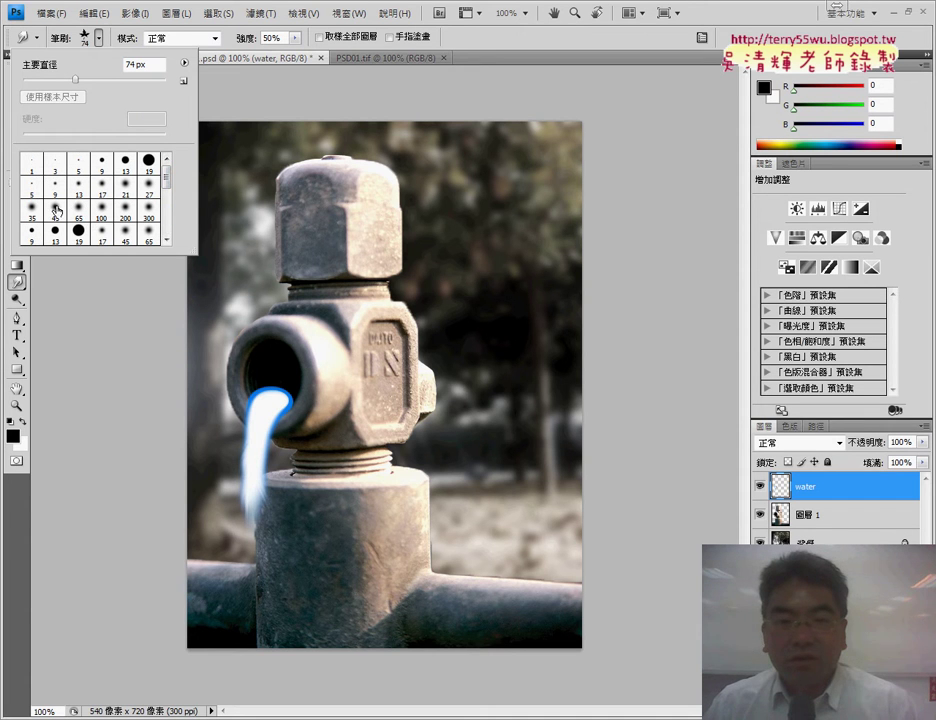
{"action": "left_click_drag", "start_coordinate": [167, 180], "coordinate": [167, 200]}
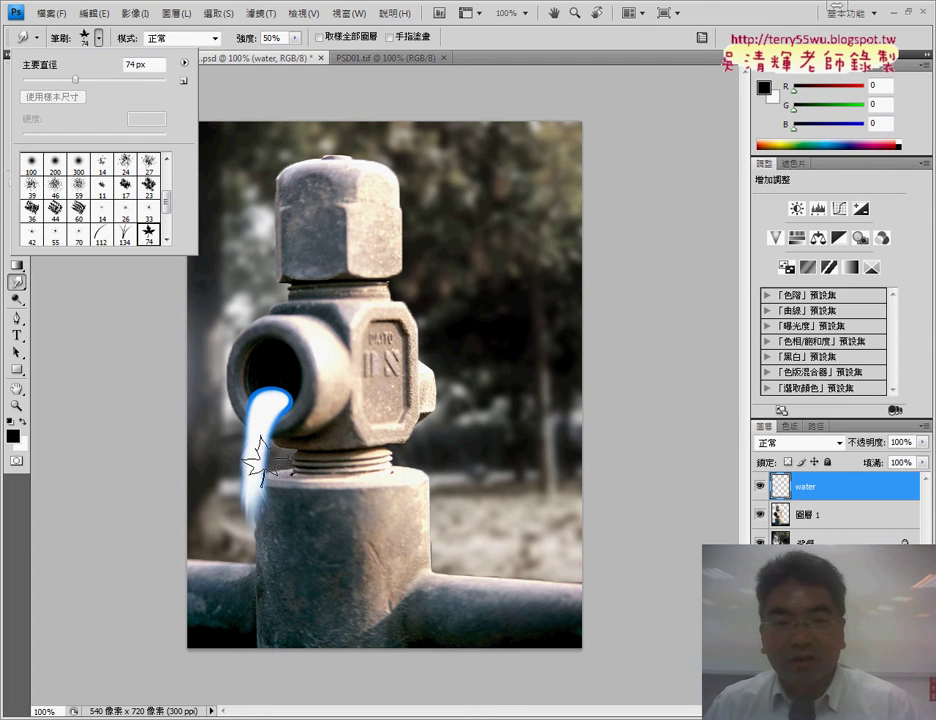
{"action": "left_click", "coordinate": [28, 190]}
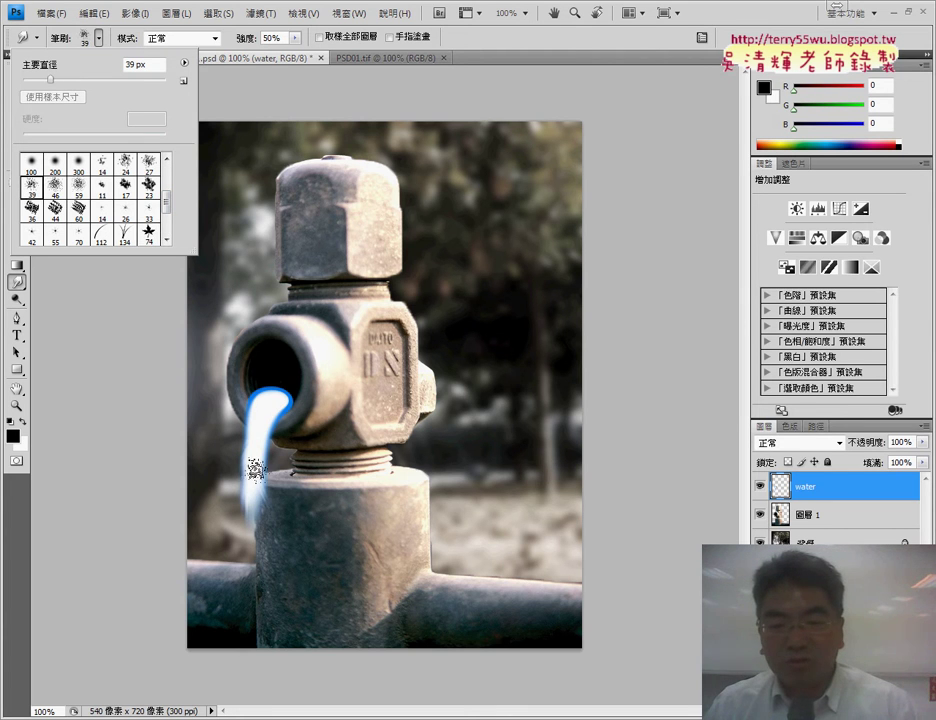
{"action": "left_click", "coordinate": [247, 494]}
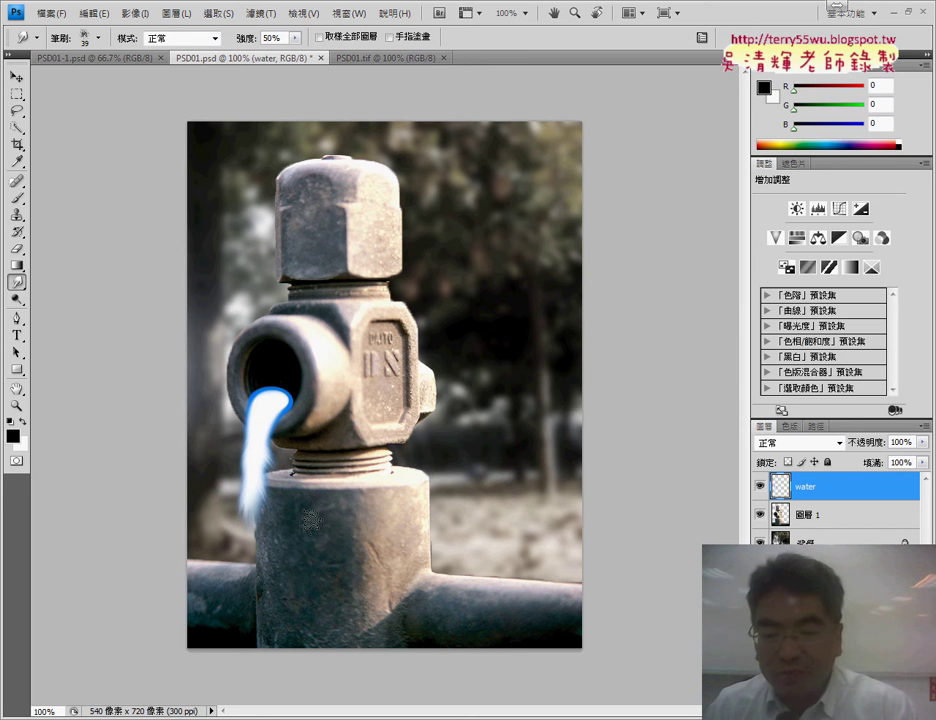
{"action": "key", "text": "alt+Tab"}
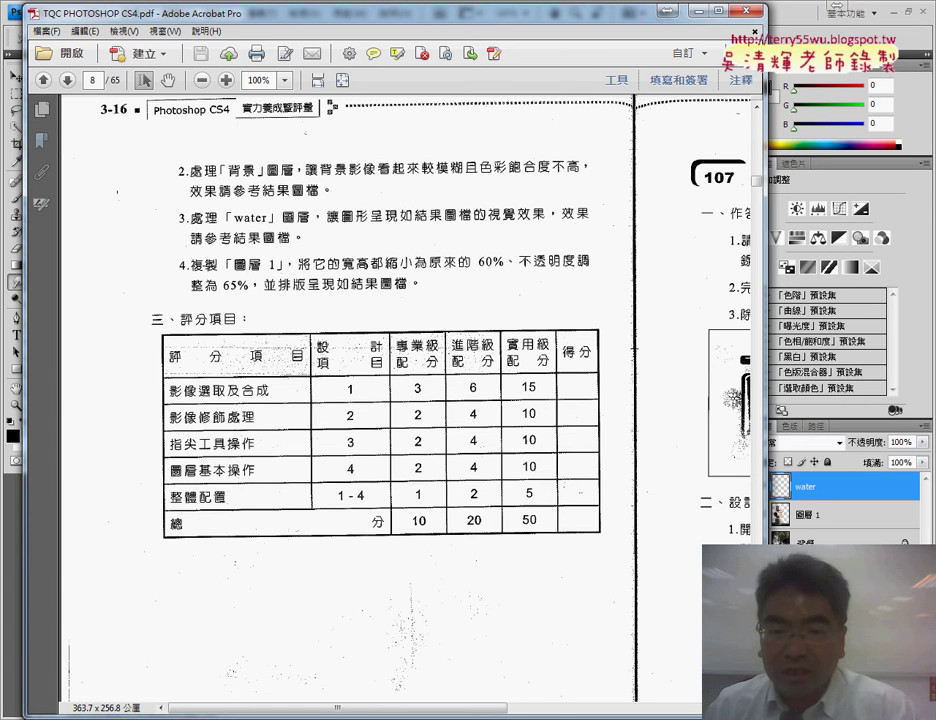
{"action": "left_click", "coordinate": [692, 12]}
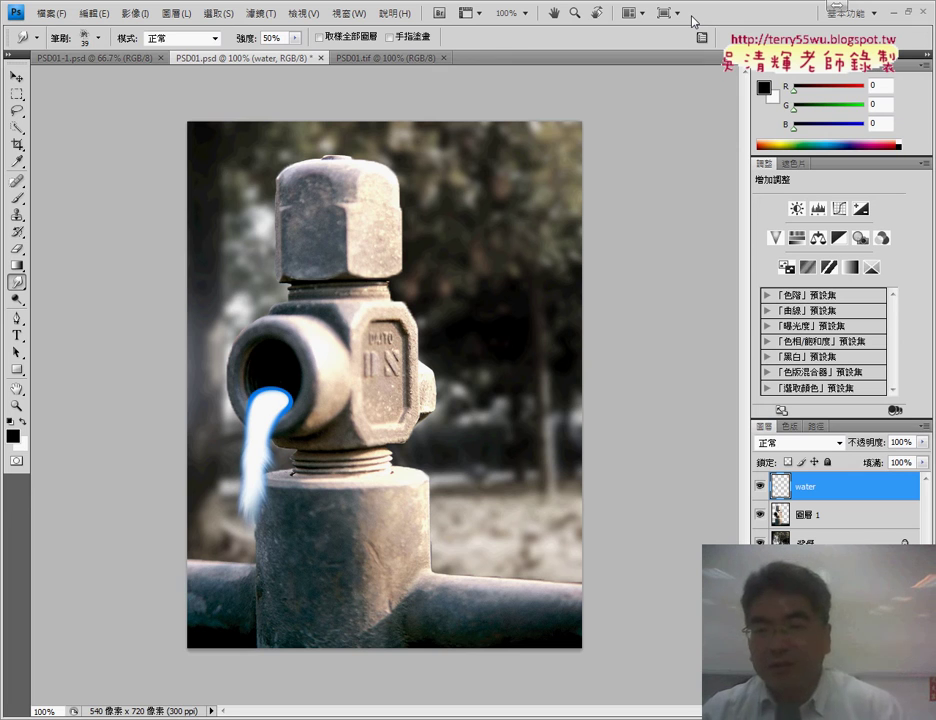